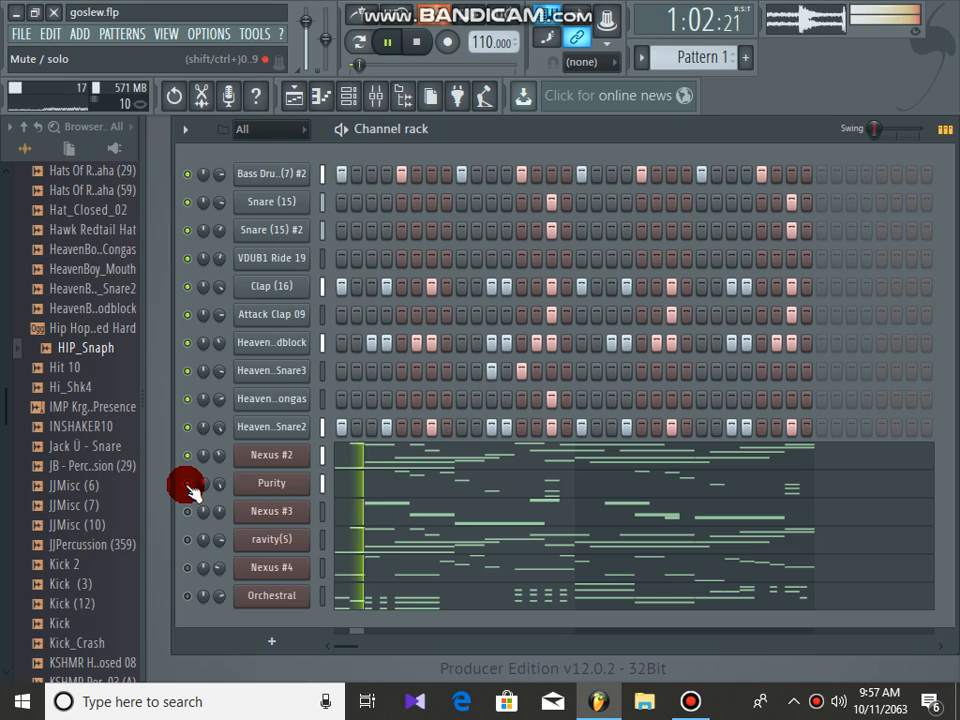
- Listen to the pattern with Nexus #2 muted and Purity and Orchestral unmuted, and view Pattern 1 in the playlist
click(185, 456)
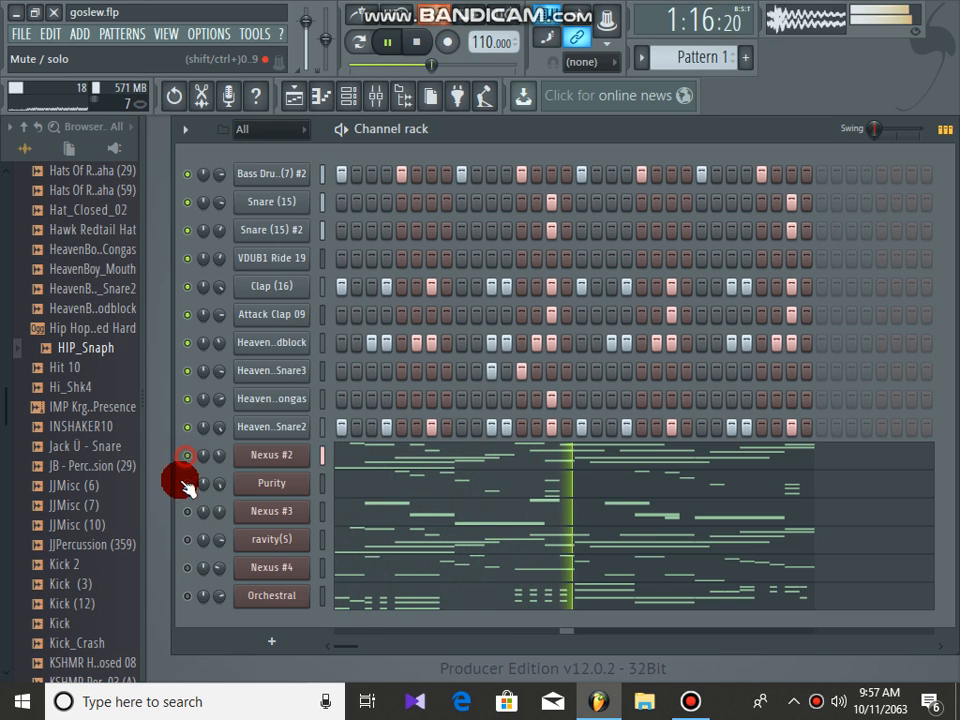
click(186, 596)
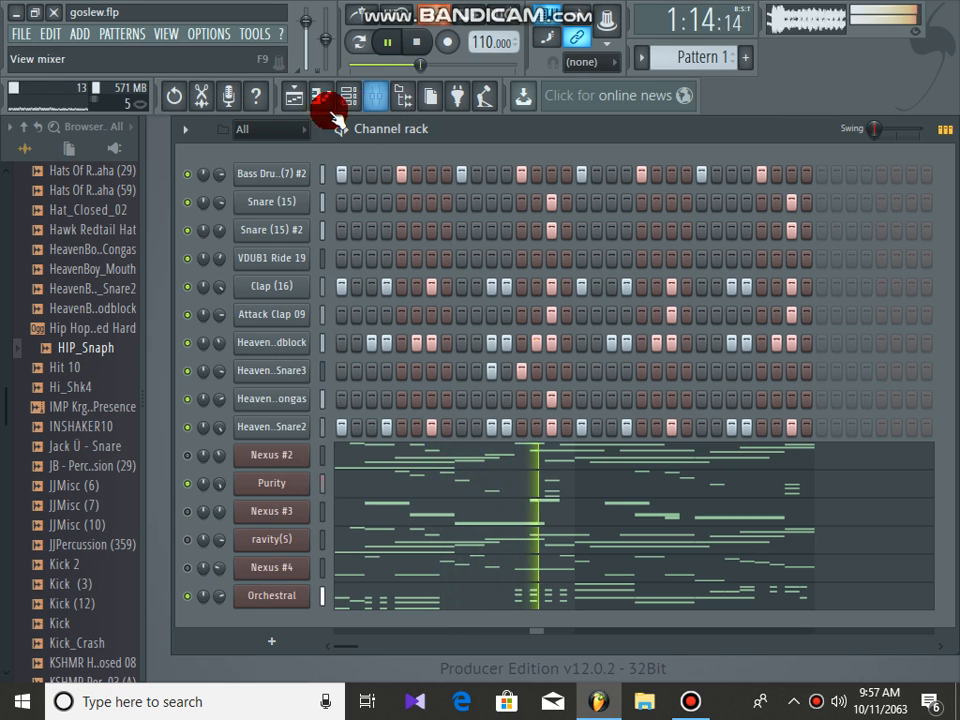
click(296, 96)
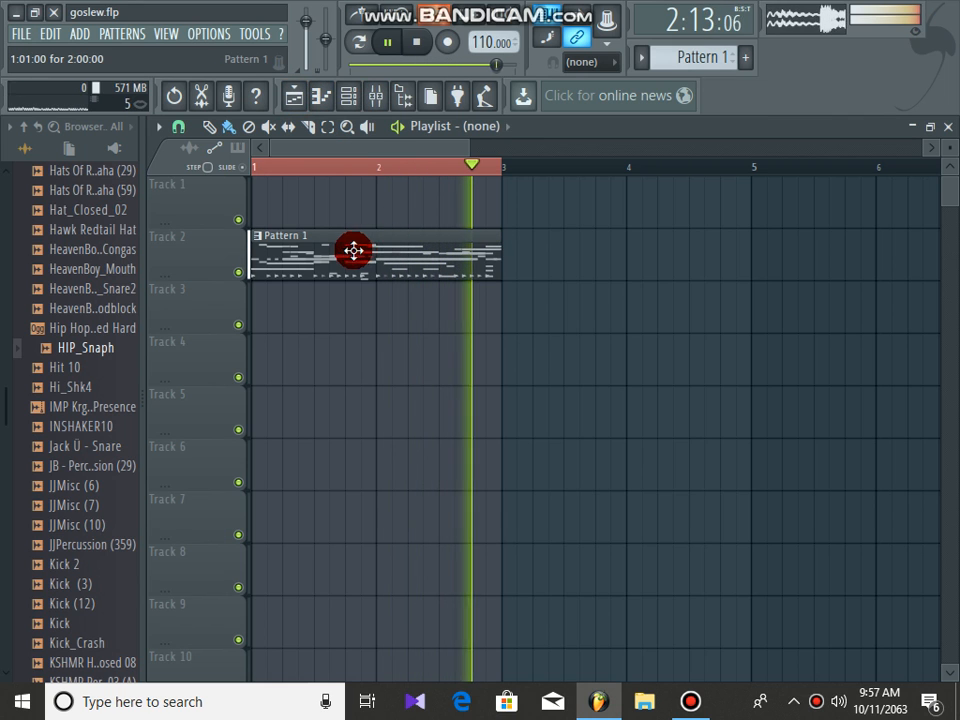
click(947, 126)
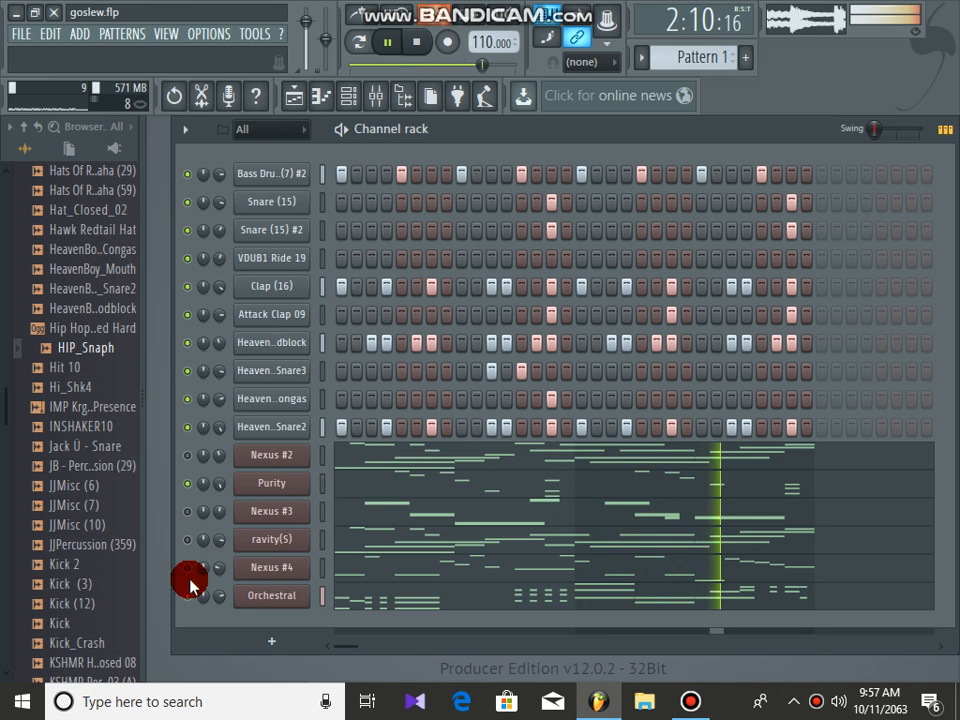
- Listen to ravity(S), Nexus #2 and Purity over the drums, leaving all melodic channels muted
click(189, 541)
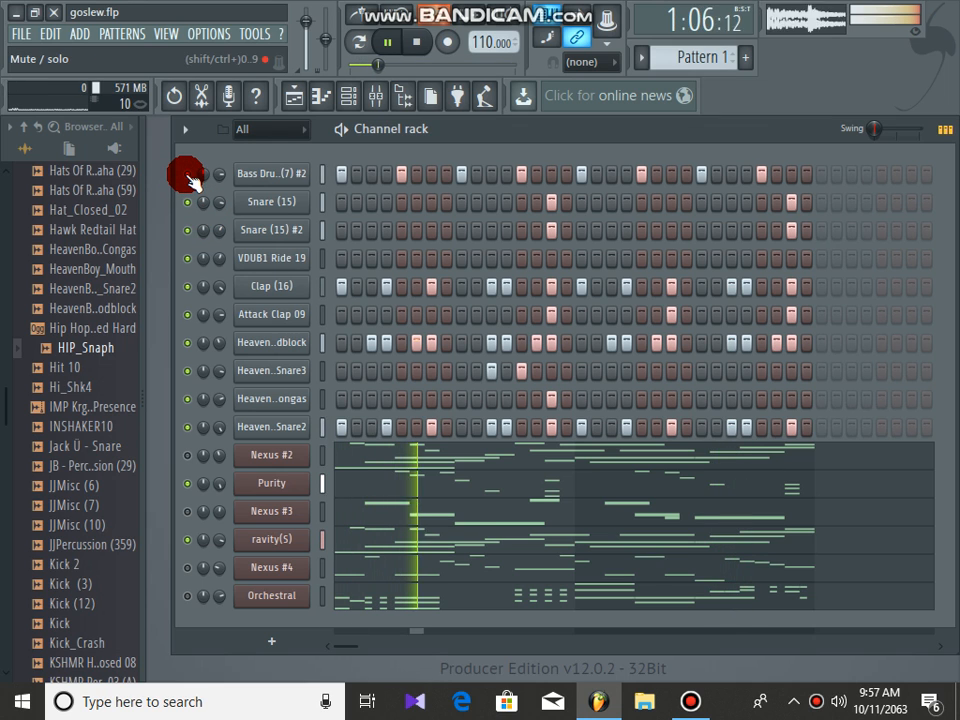
click(189, 541)
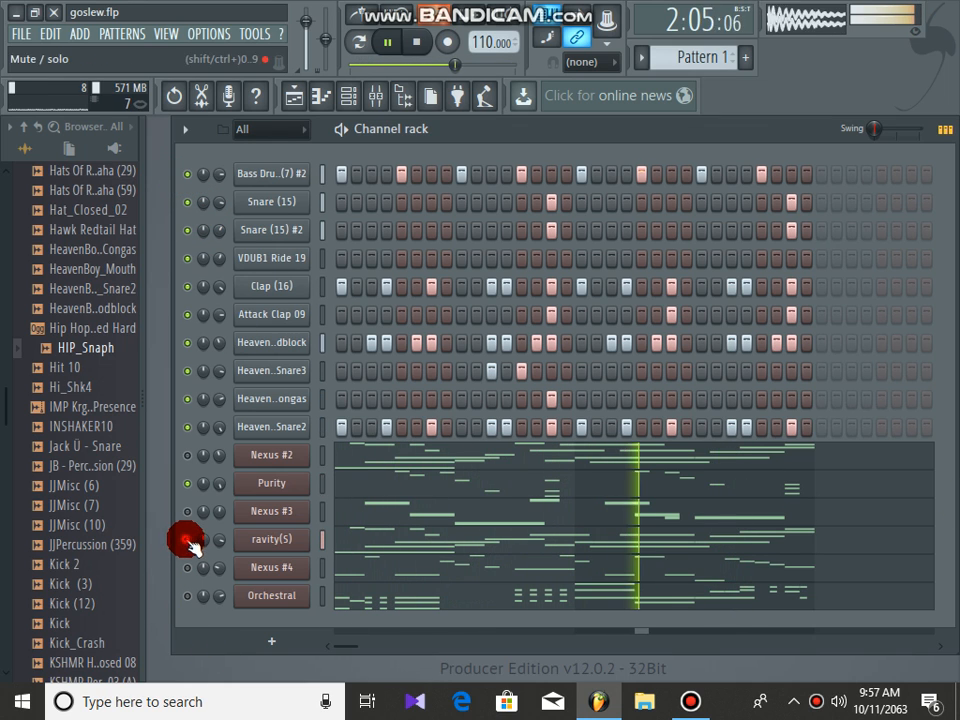
click(188, 456)
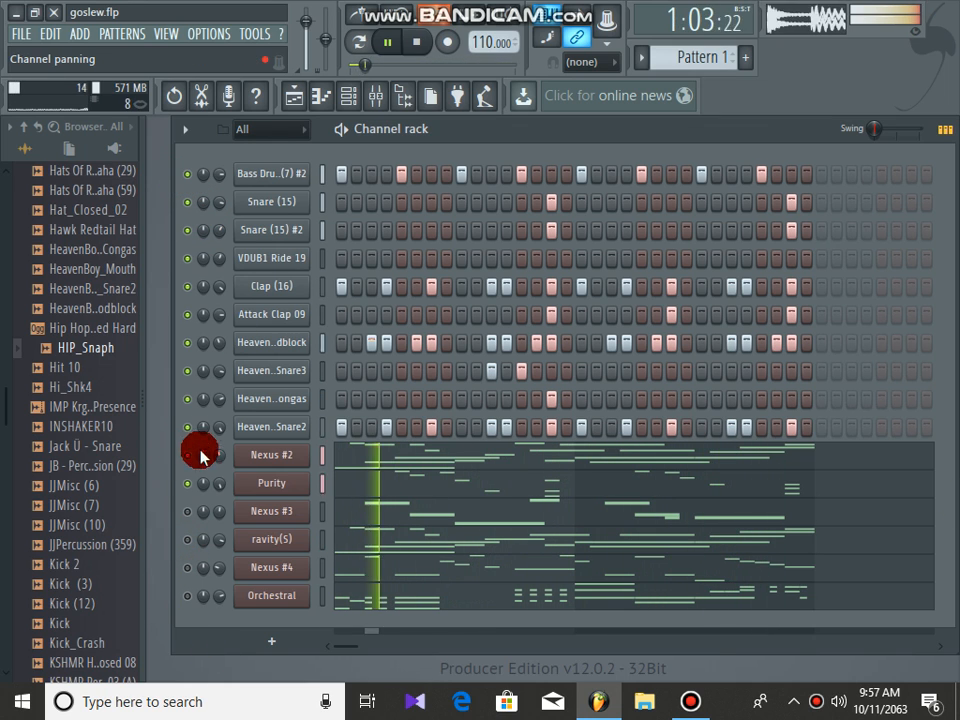
click(187, 484)
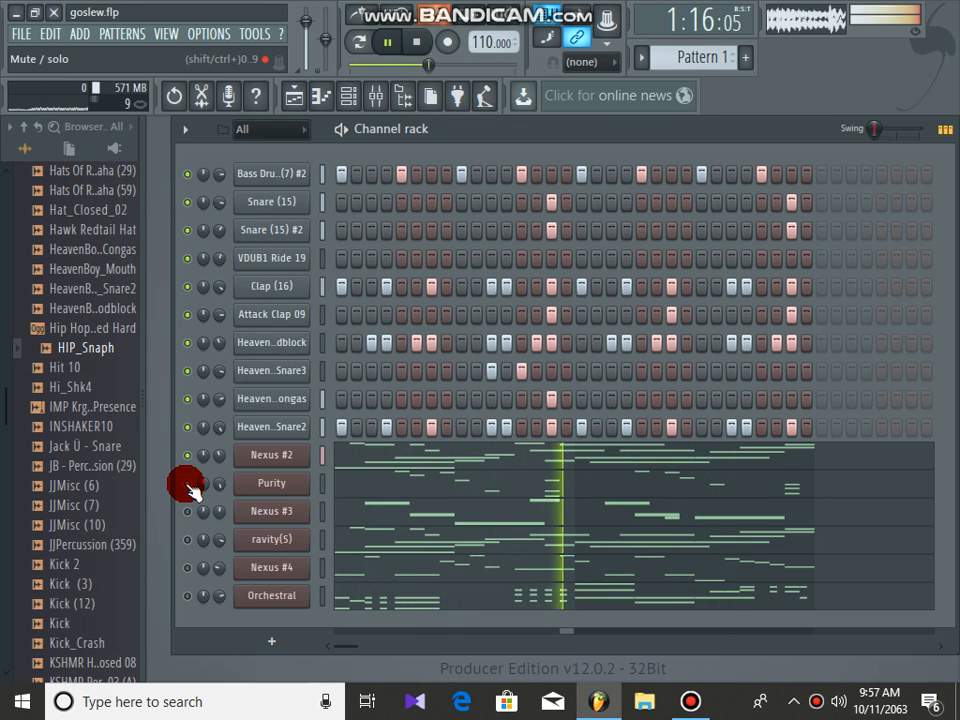
click(188, 456)
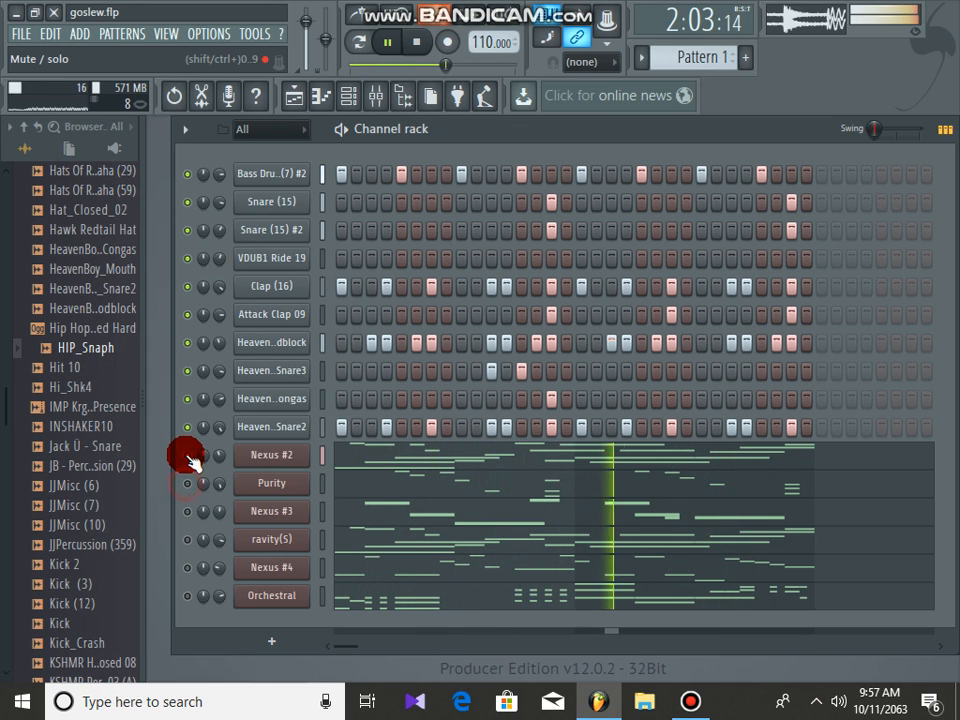
- Solo the Bass Drum (7) #2 channel and view its sample settings
right_click(187, 177)
click(206, 188)
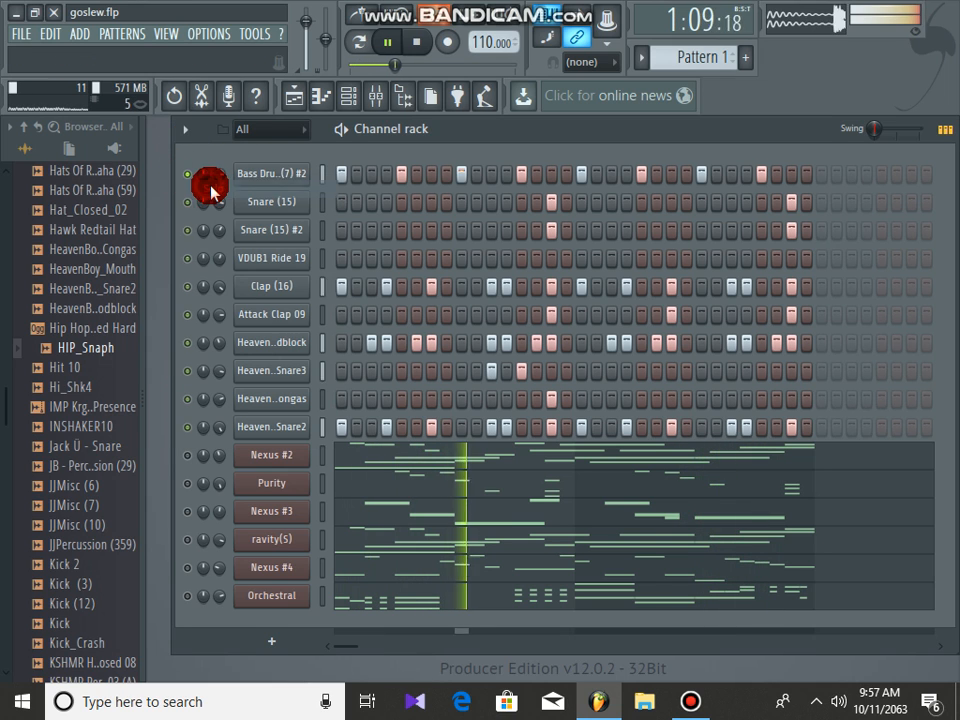
click(270, 176)
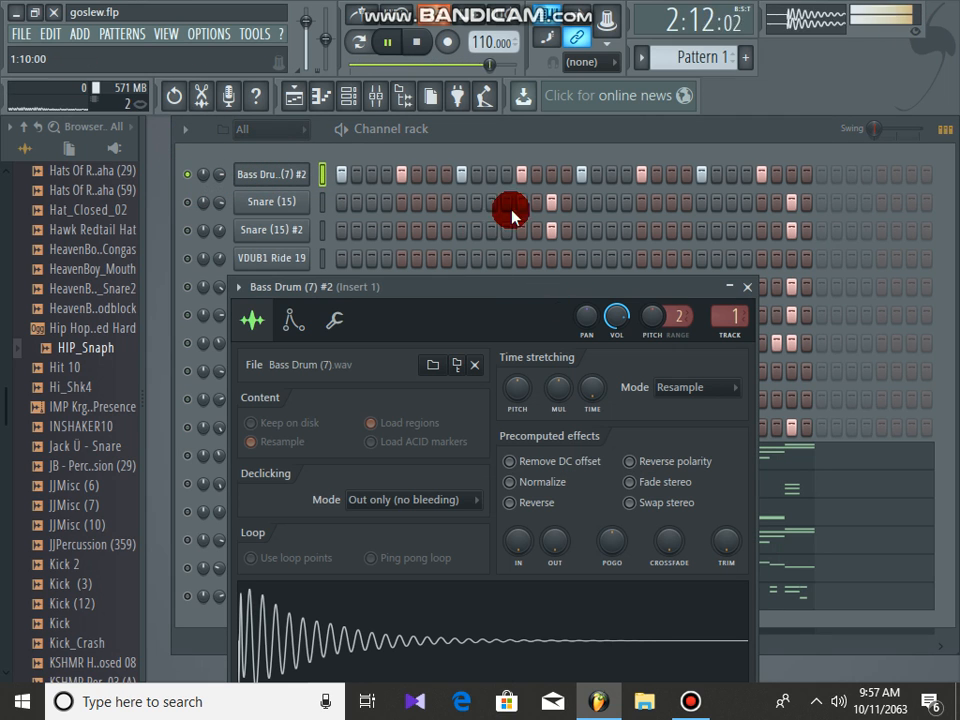
click(748, 289)
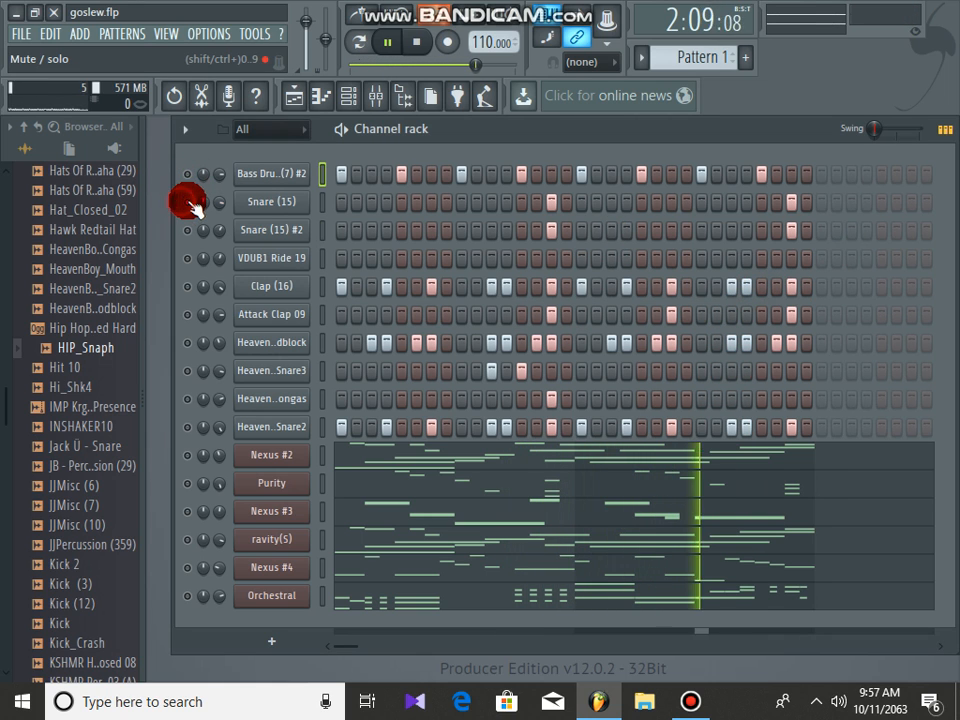
- Audition Snare (15), Snare (15) #2 and VDUB1 Ride 19 on their own, viewing the sample settings of Snare (15)
click(268, 202)
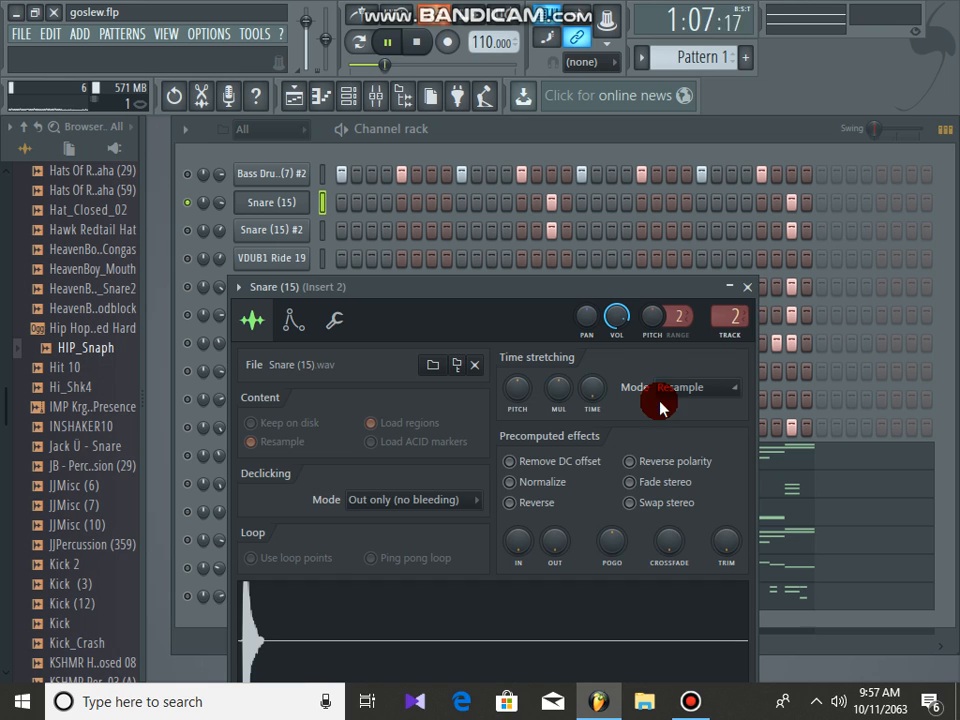
click(748, 289)
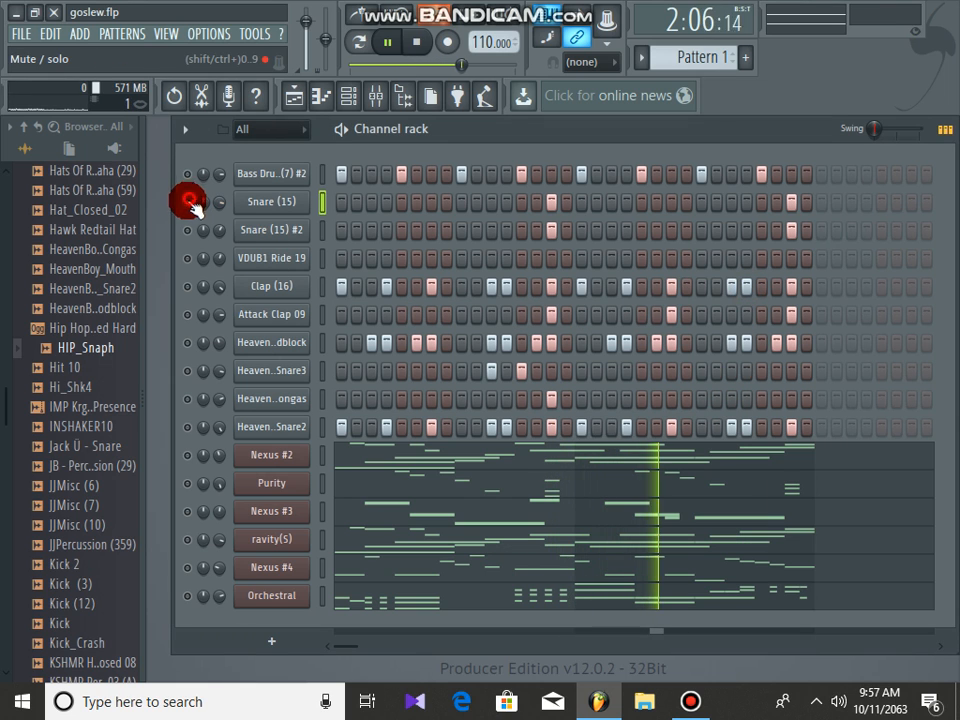
right_click(186, 230)
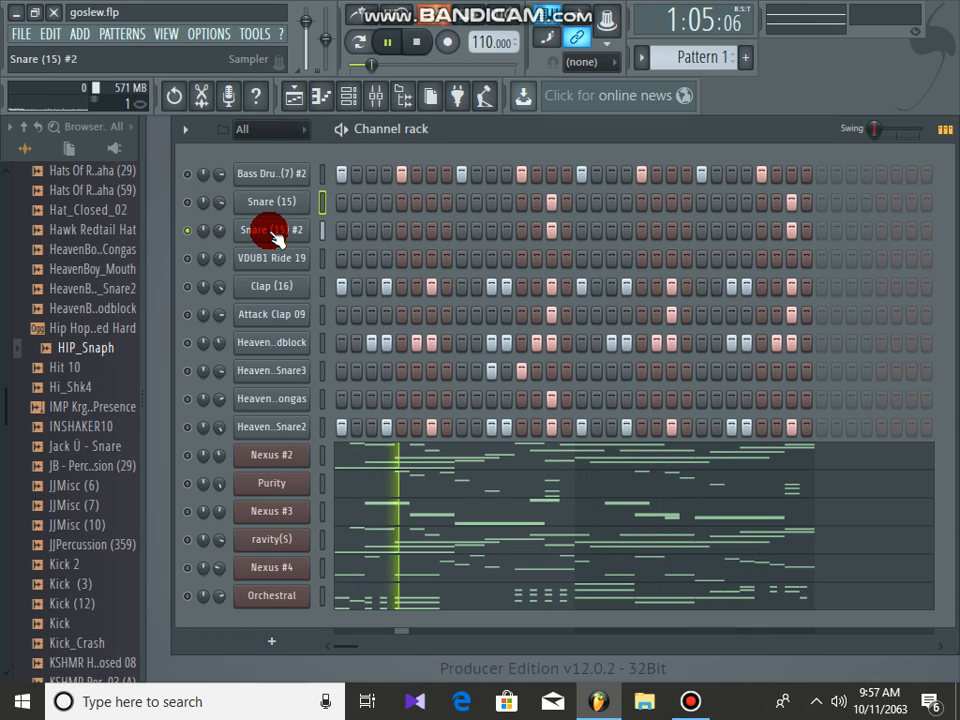
right_click(187, 258)
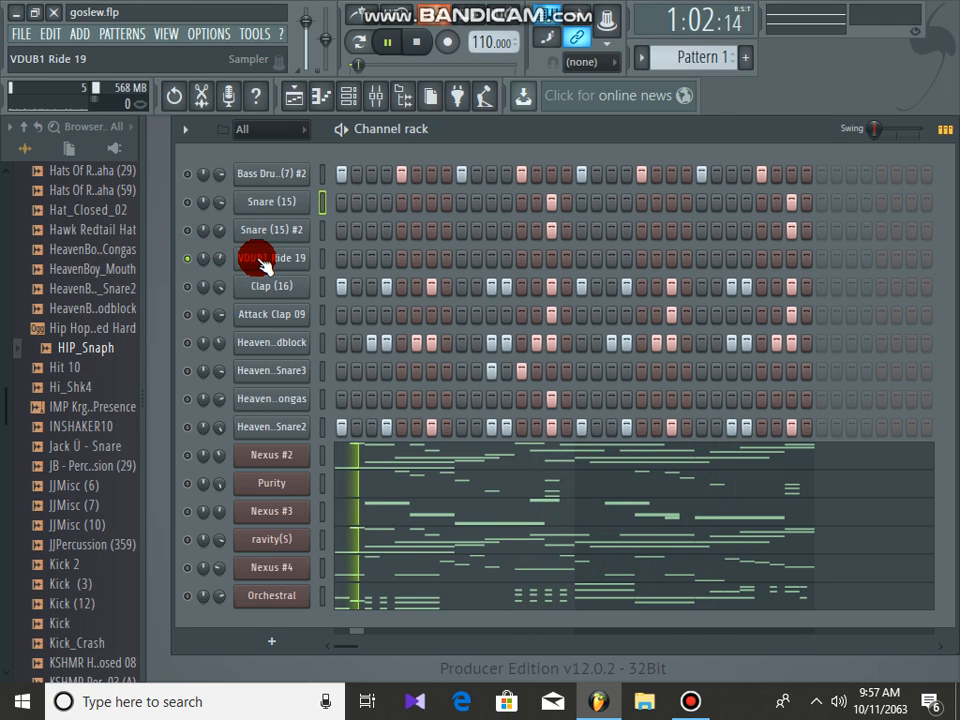
- Solo the Clap (16) channel and view its sample settings
right_click(187, 286)
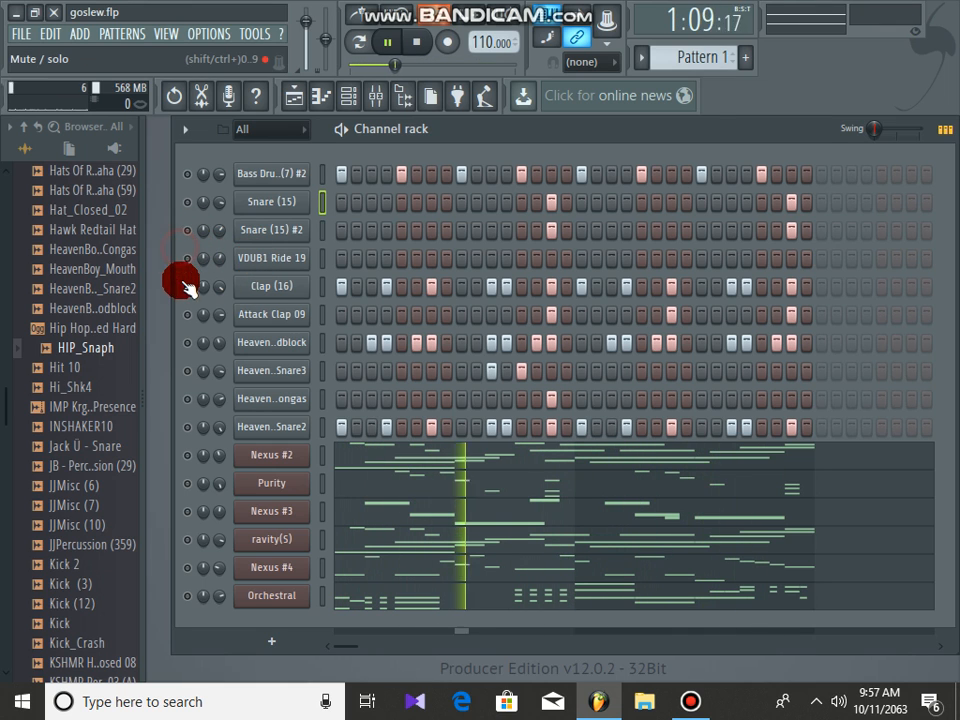
click(281, 289)
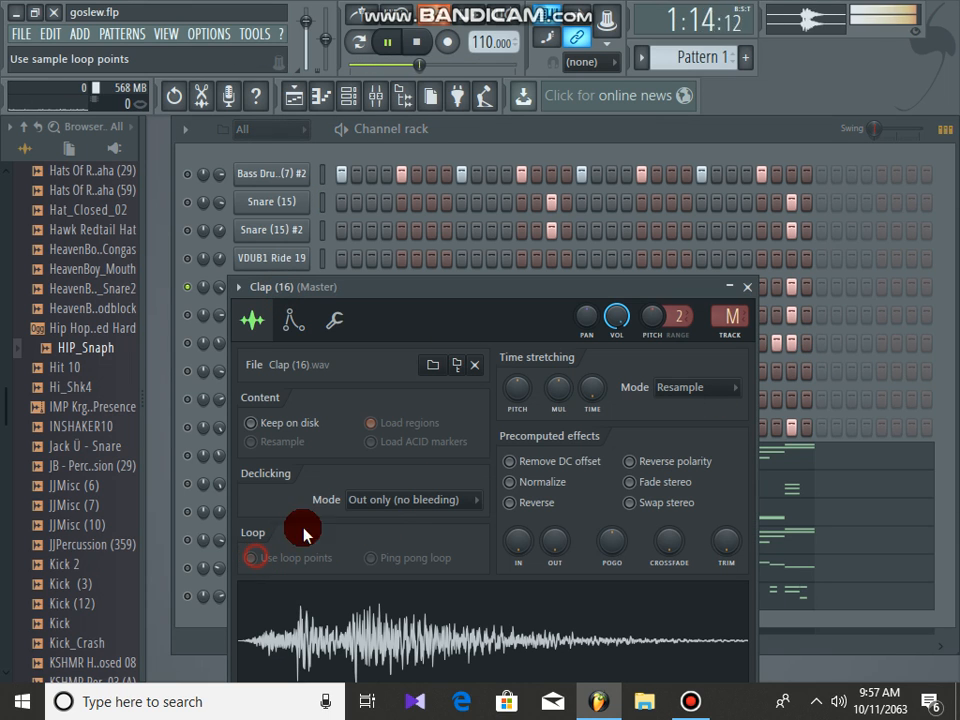
click(740, 292)
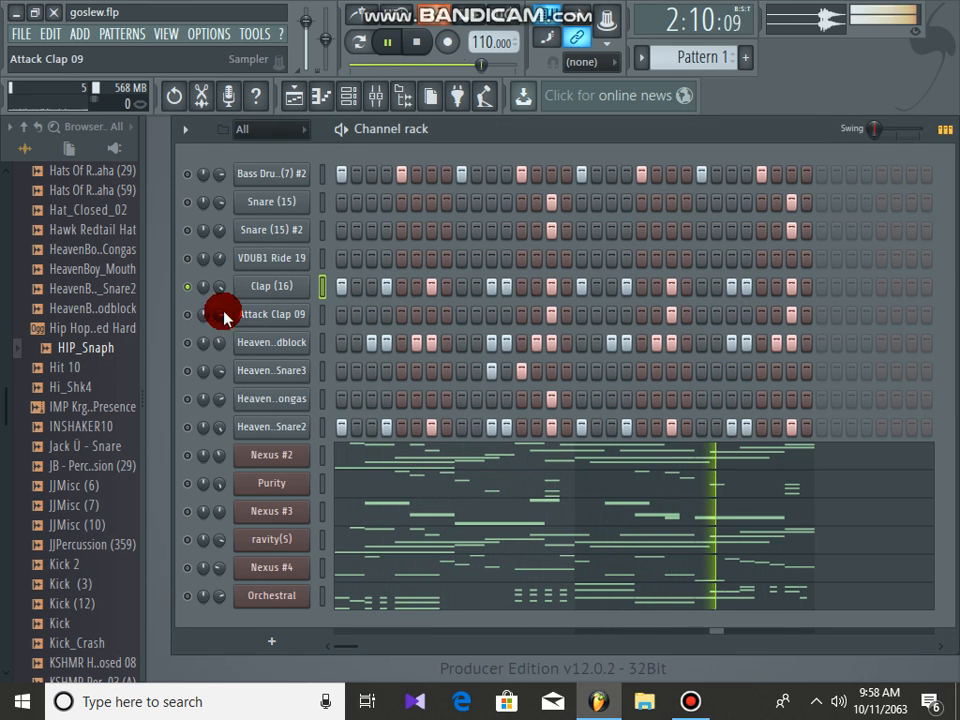
- Listen to Attack Clap 09 on its own with Clap (16) muted, and compare it with Clap (16)
click(186, 285)
click(188, 315)
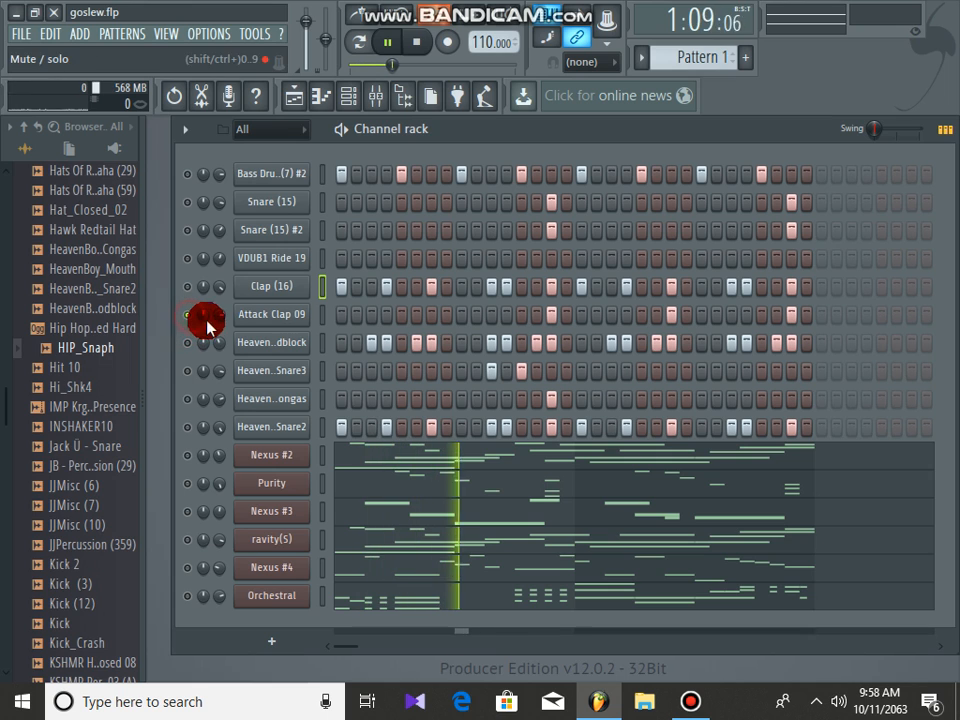
click(223, 320)
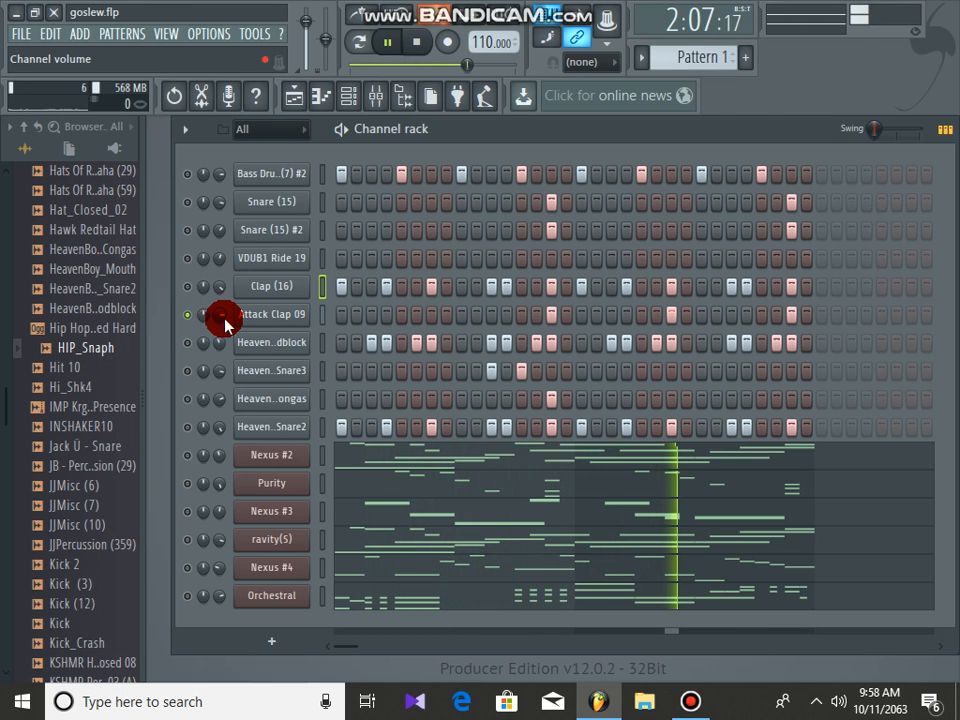
click(189, 290)
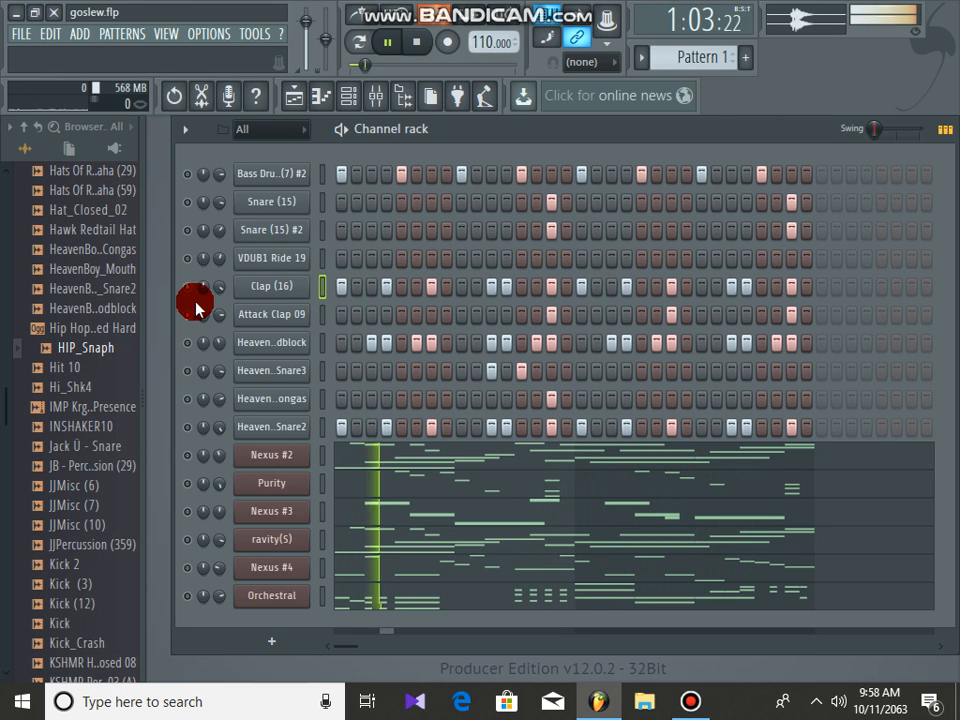
- Listen to the HeavenBoy woodblock channel on its own and turn its volume down slightly
click(188, 343)
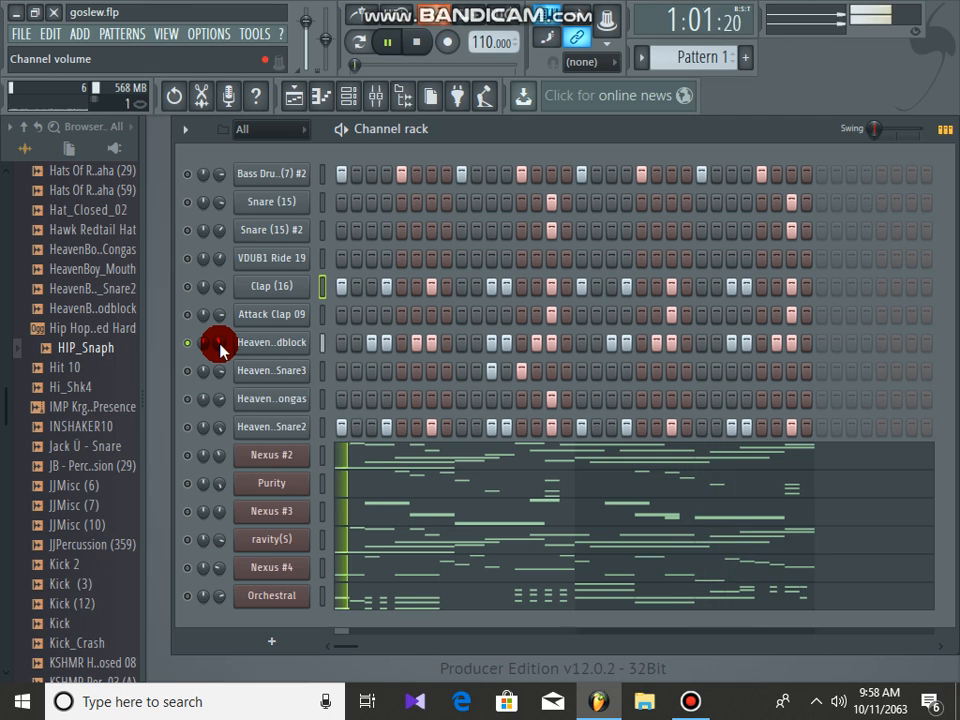
drag(220, 344, 220, 344)
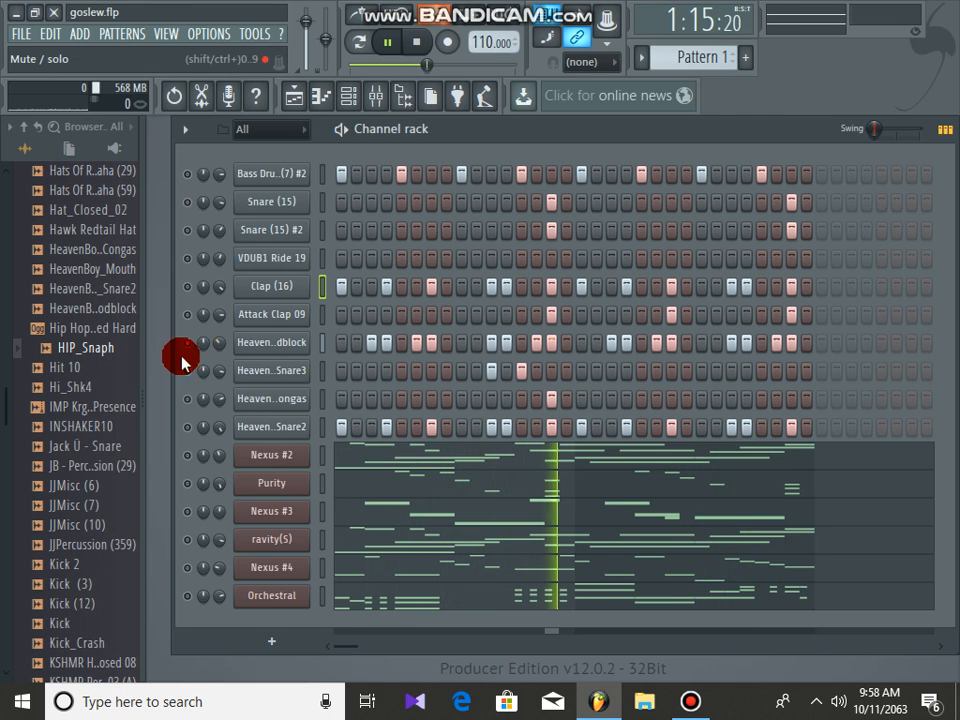
- Solo HeavenBoy_Snare3, view its sample settings and play it briefly together with Clap (16)
right_click(188, 371)
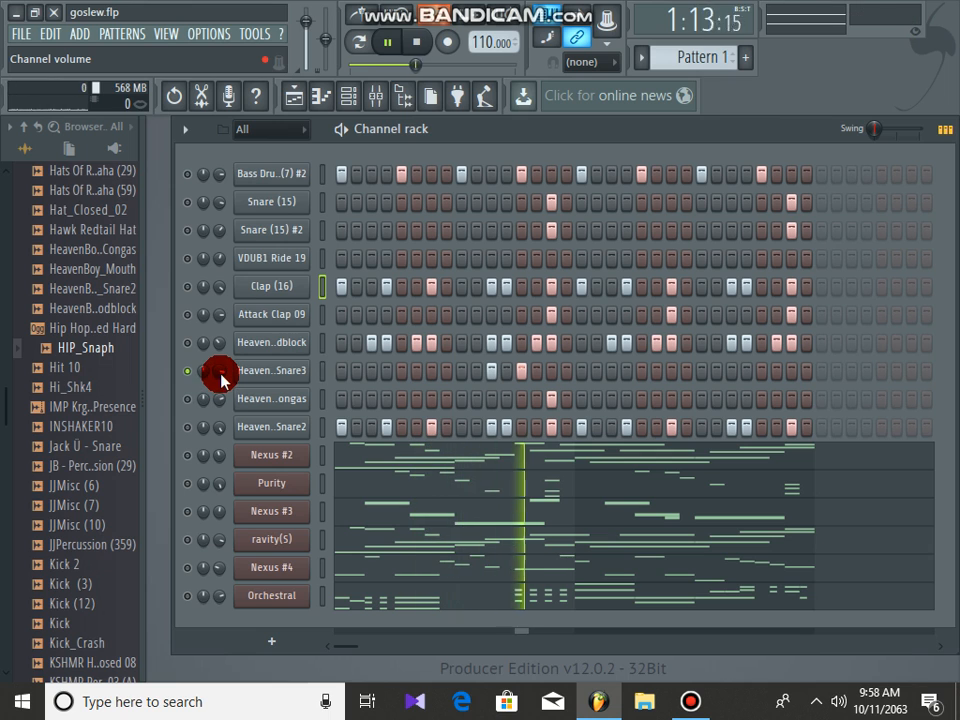
click(270, 371)
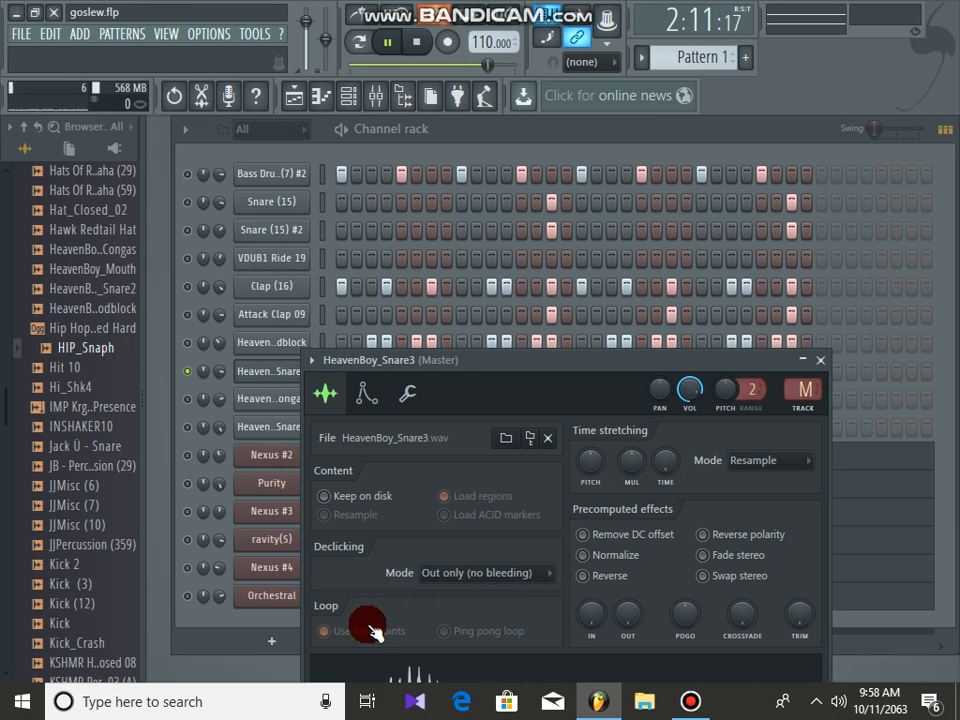
click(824, 363)
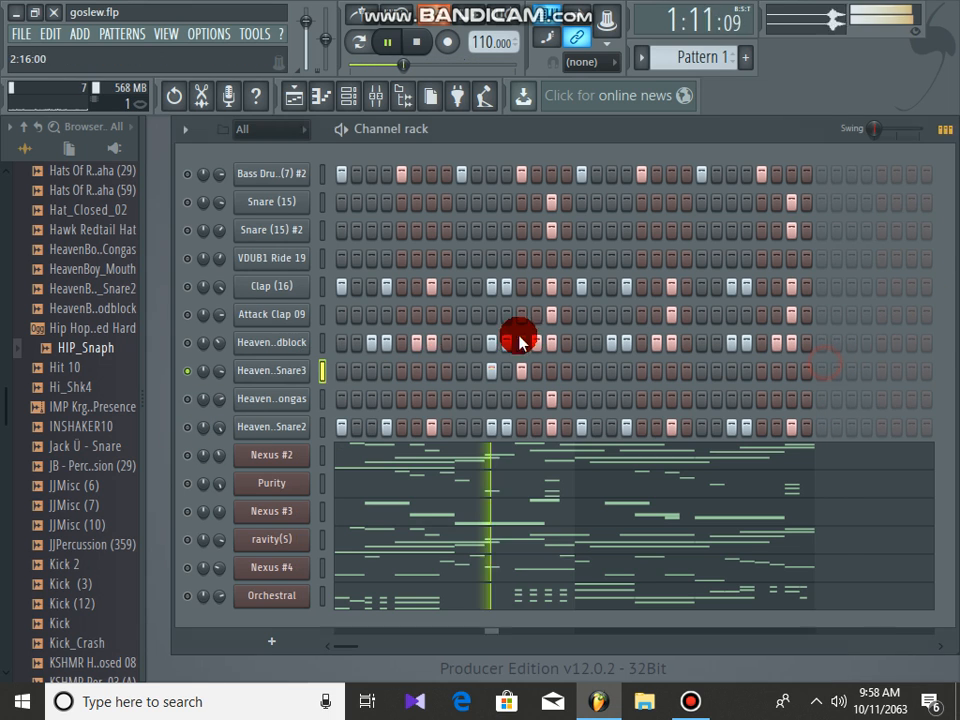
click(188, 287)
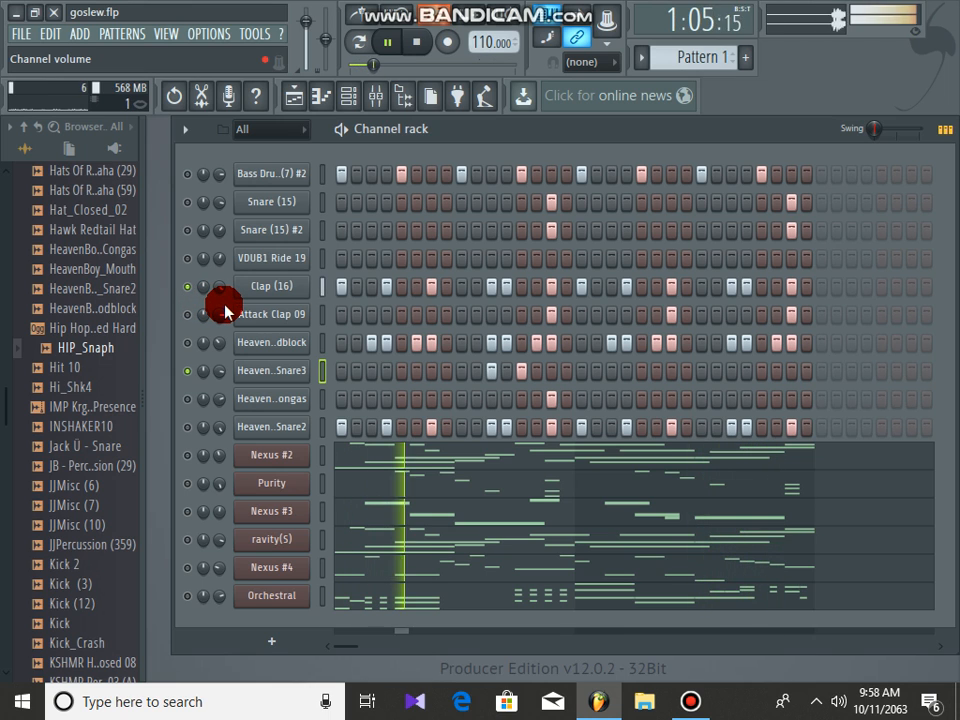
click(187, 285)
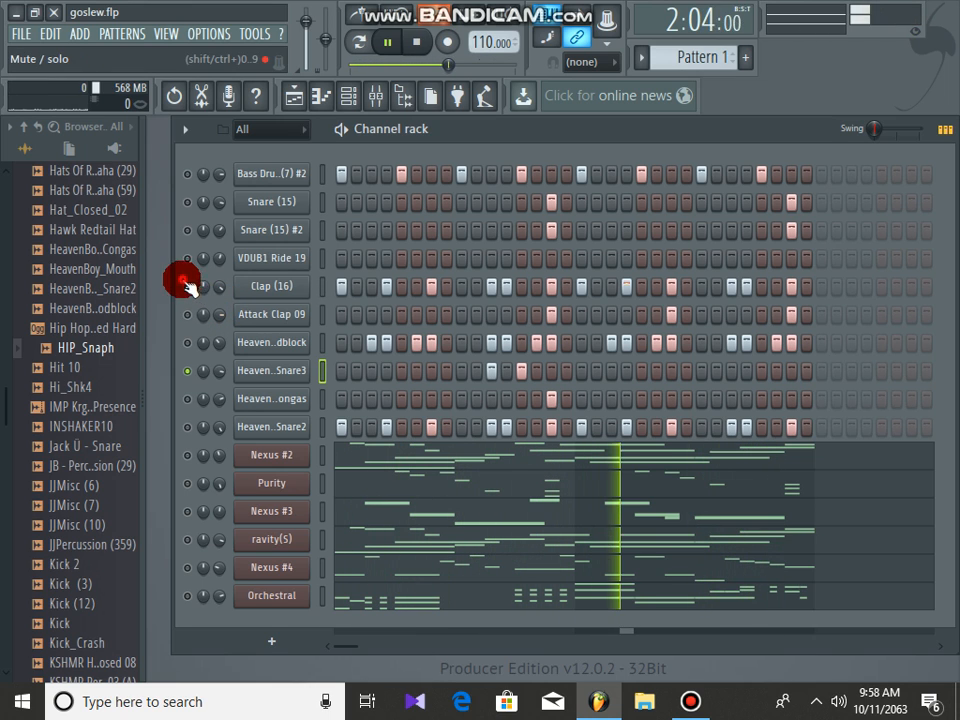
- Unmute HeavenBoy_Snare2, Congas, Bass Drum (7) #2, Attack Clap 09 and woodblock to play along with HeavenBoy_Snare3
click(188, 423)
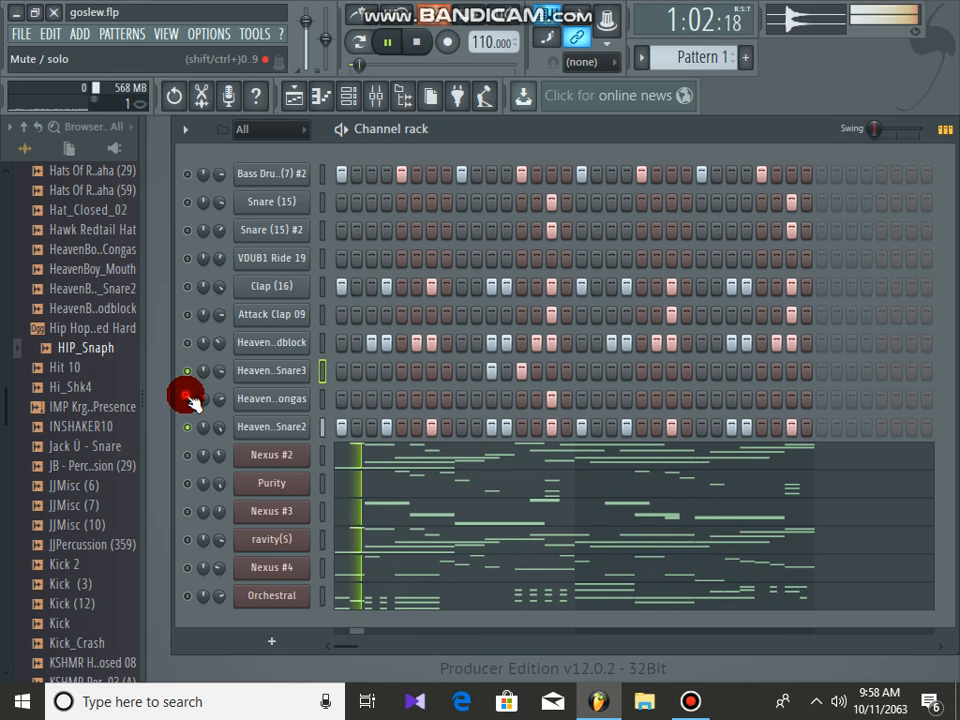
click(187, 398)
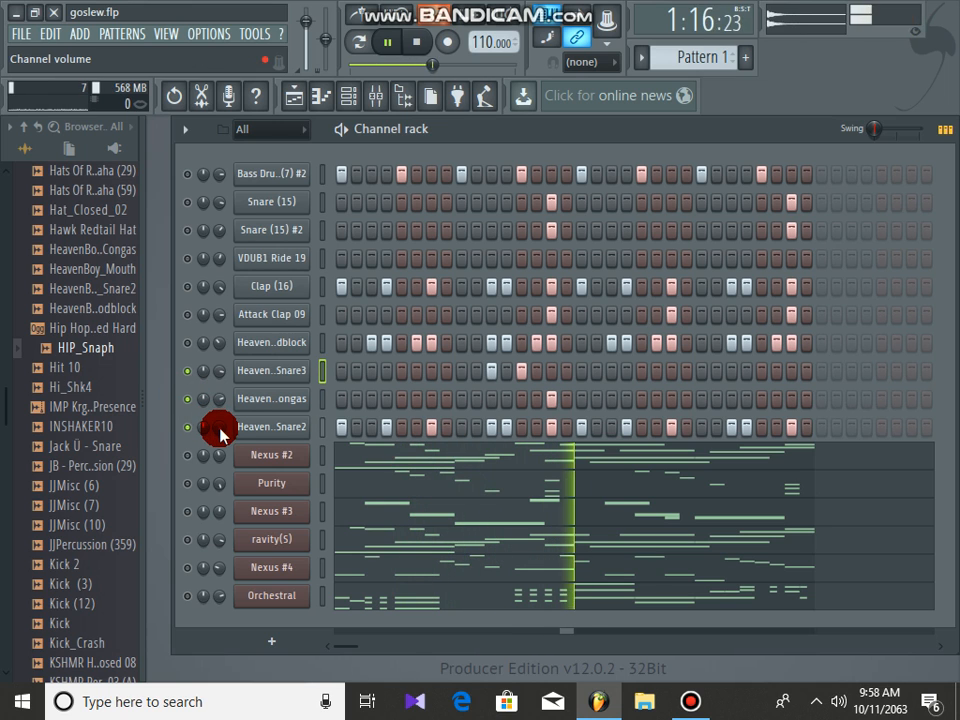
click(208, 402)
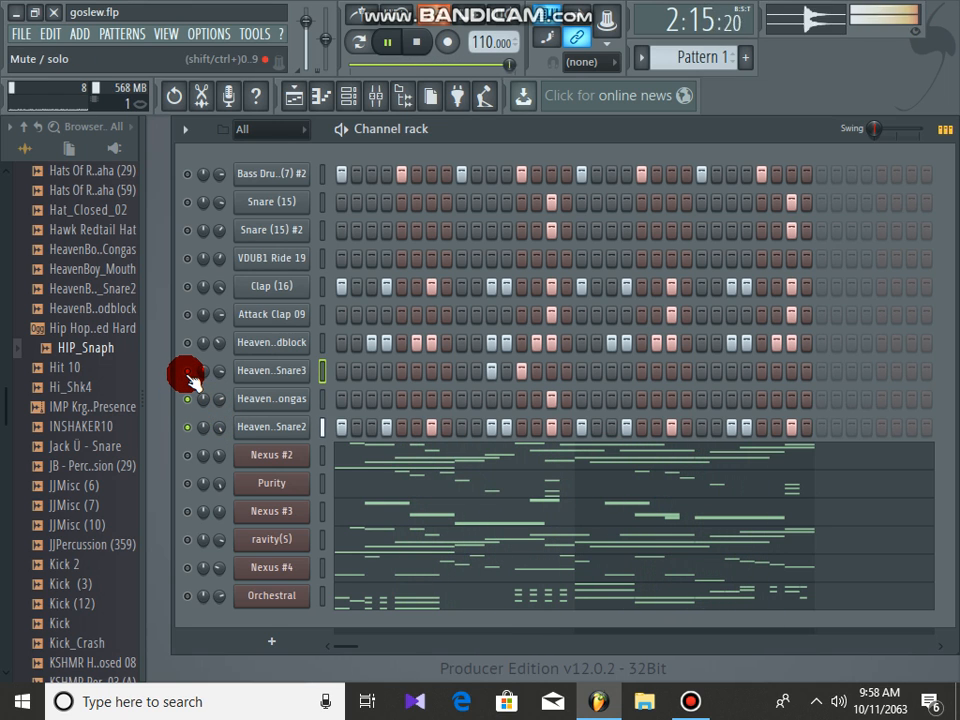
click(187, 371)
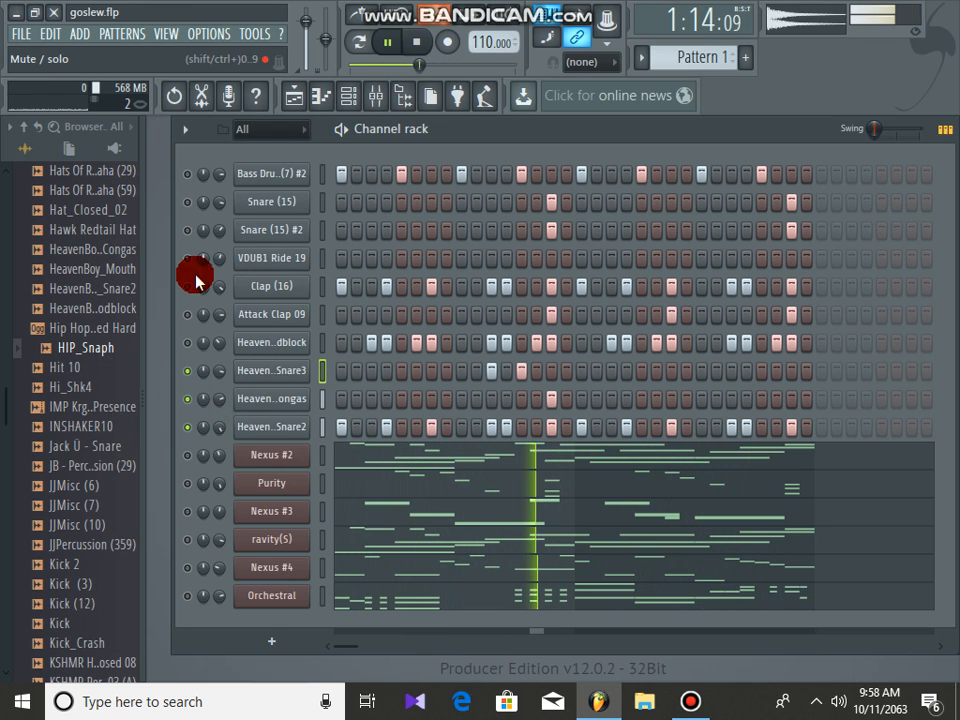
click(188, 175)
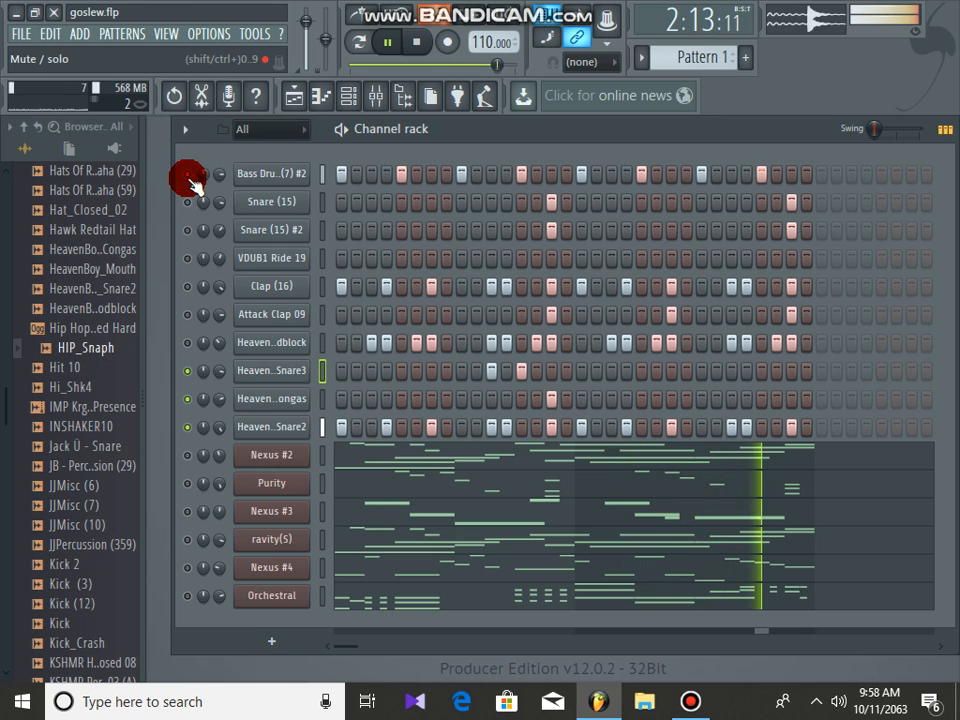
click(187, 313)
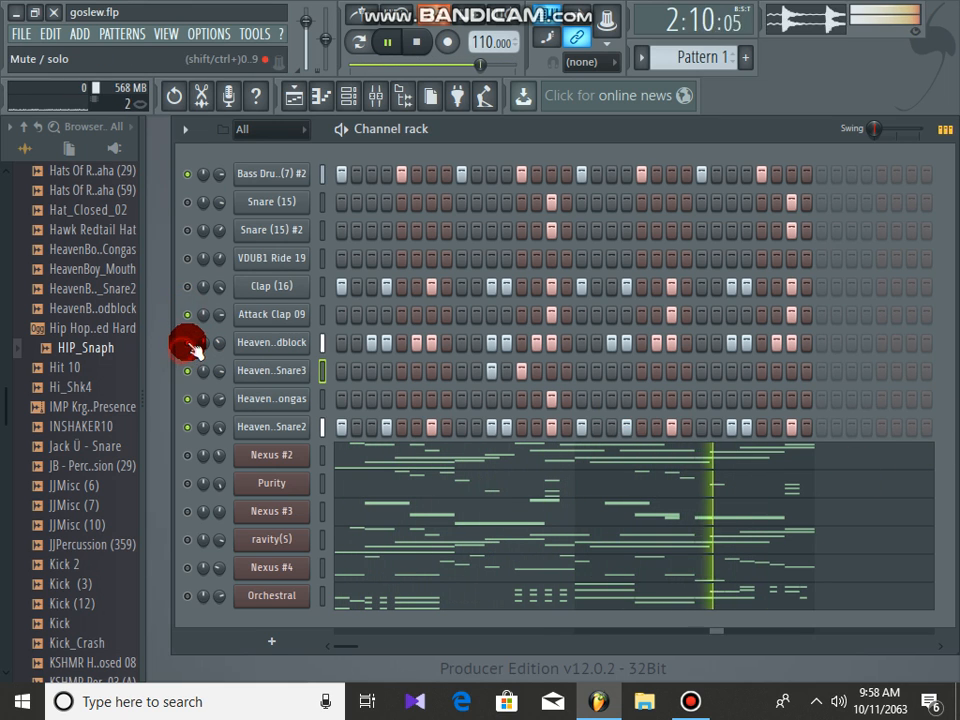
- Unmute Clap (16), VDUB1 Ride 19, Snare (15) #2 and Snare (15) alongside the other drums, and adjust the woodblock volume
click(187, 343)
click(189, 236)
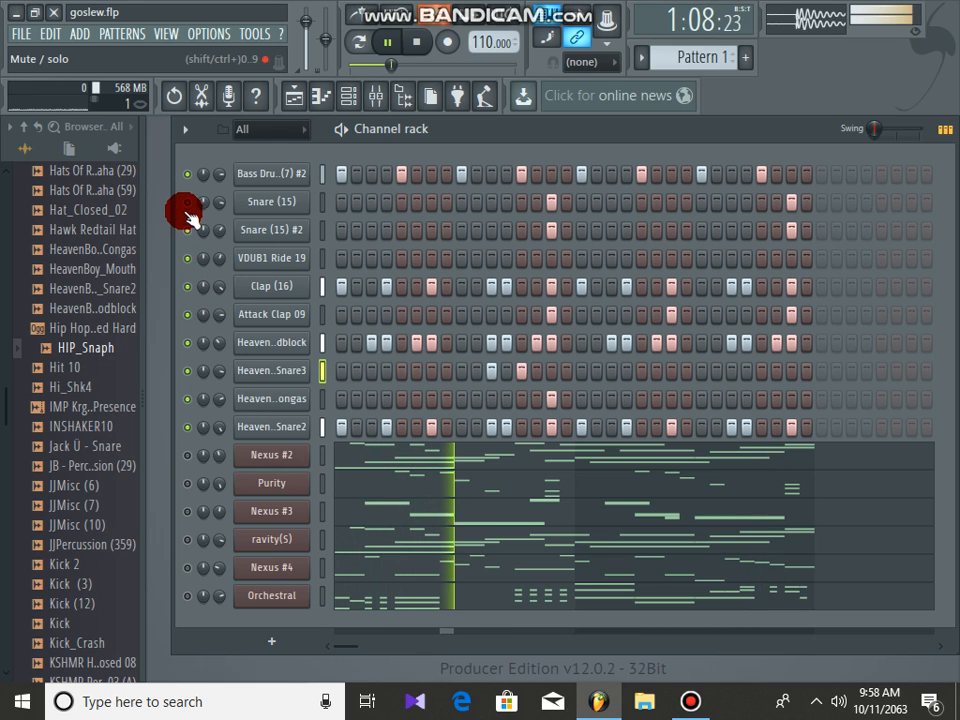
click(186, 205)
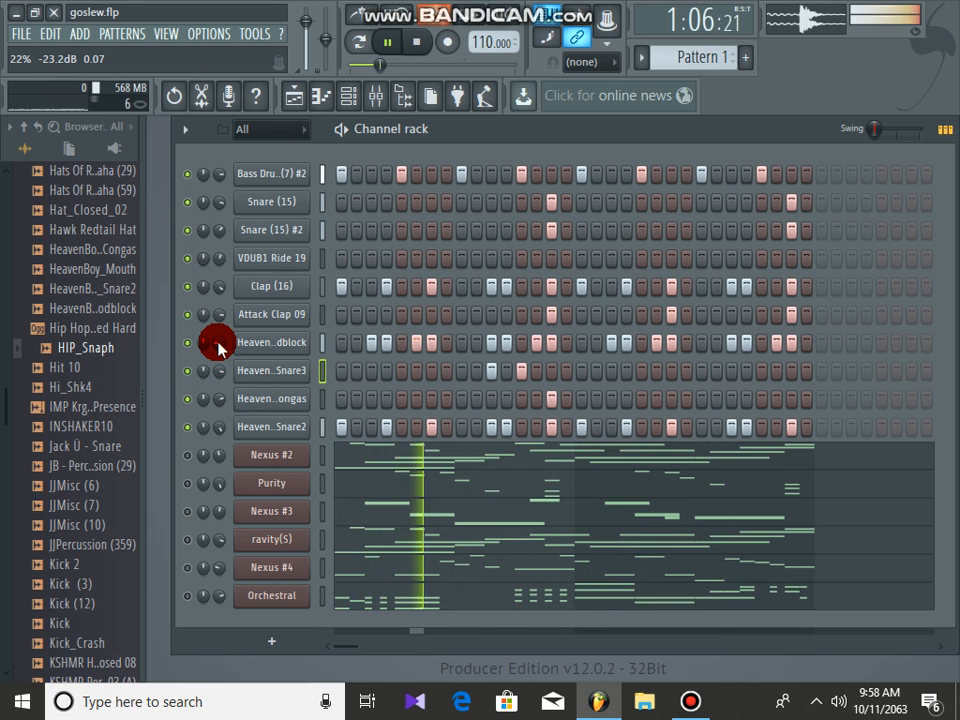
- Solo the Nexus #2 channel and open its notes in the piano roll
click(185, 456)
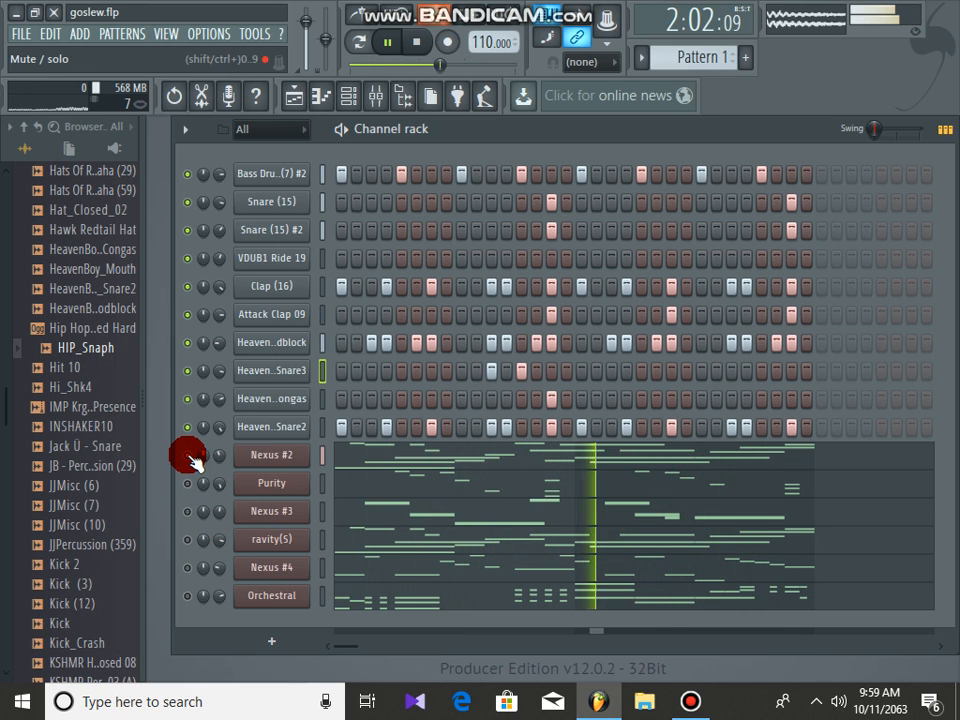
right_click(228, 391)
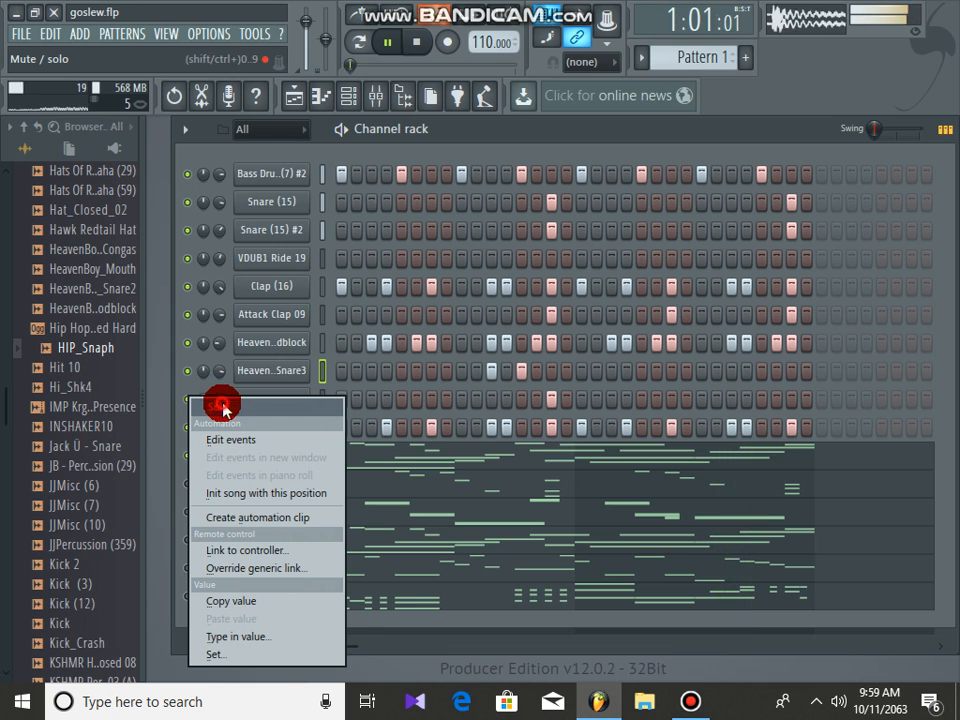
click(222, 405)
click(349, 452)
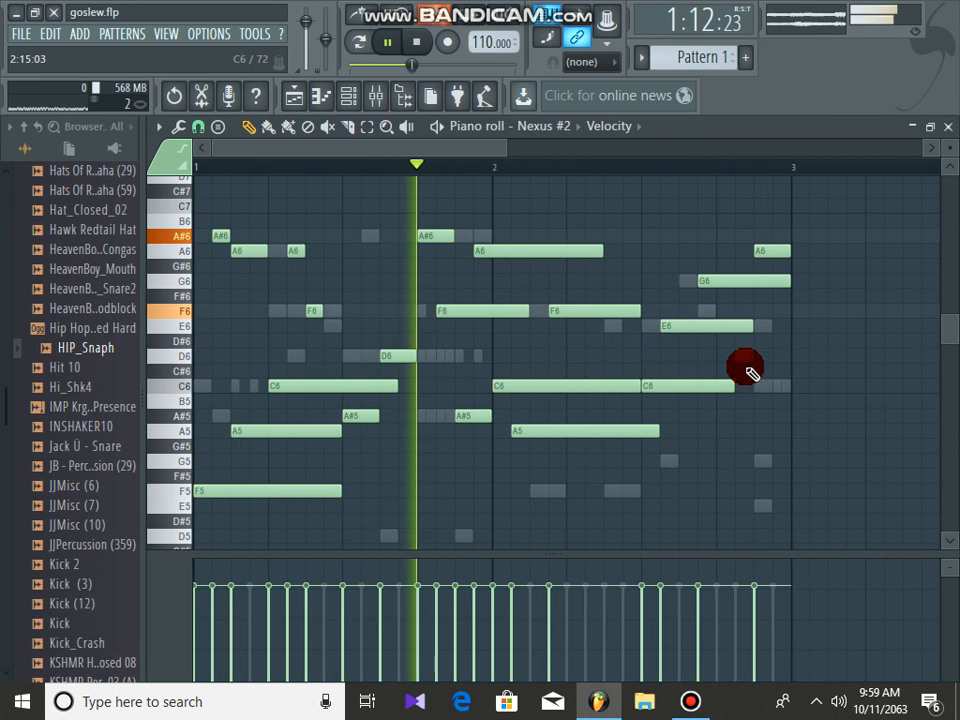
- Add a four-step D6 note and a three-step G5 note, both ending at the end of bar 2
drag(722, 357, 794, 357)
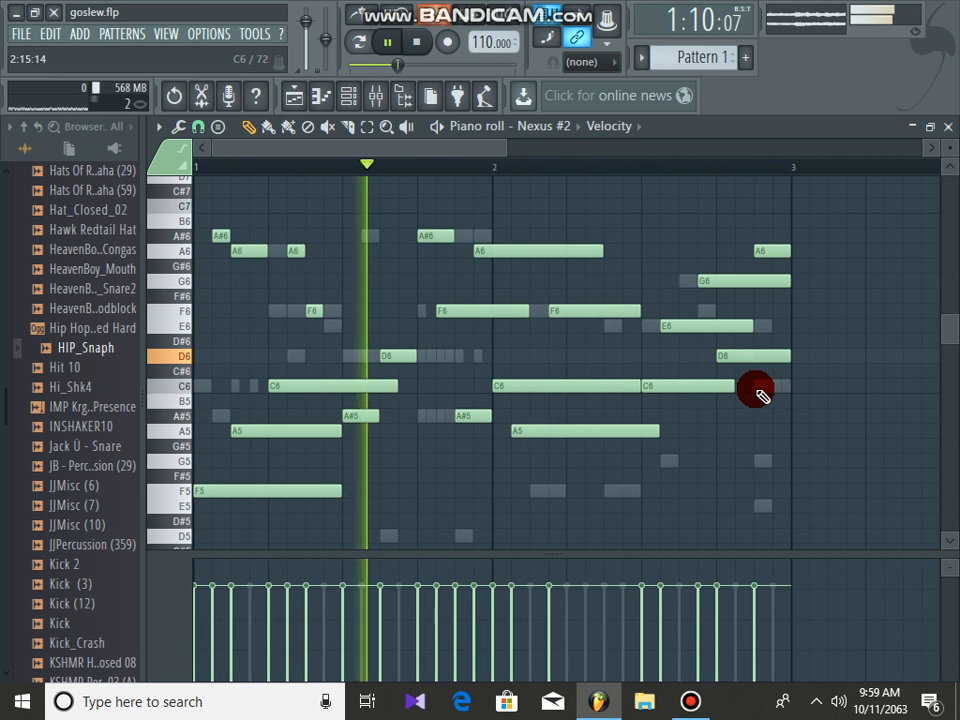
drag(741, 461, 793, 462)
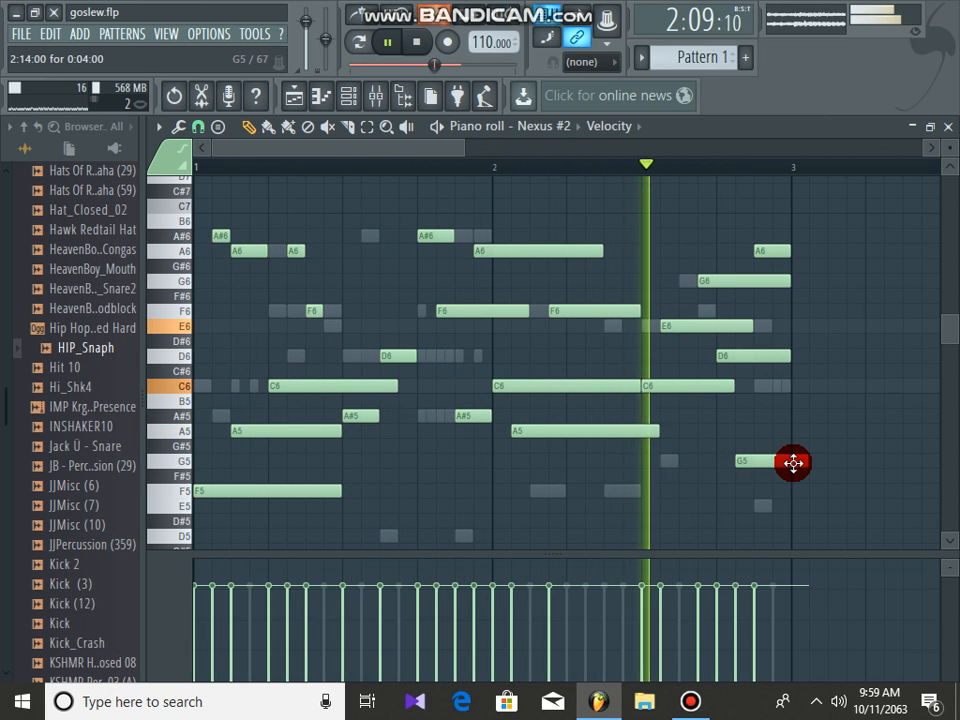
right_click(795, 464)
click(745, 463)
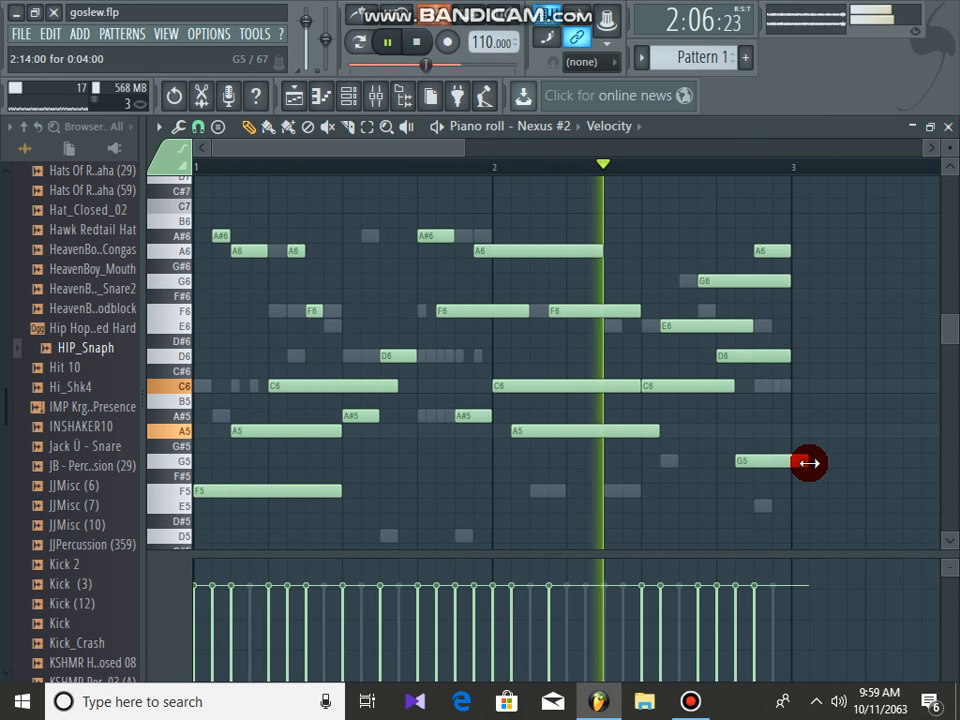
drag(808, 463, 761, 469)
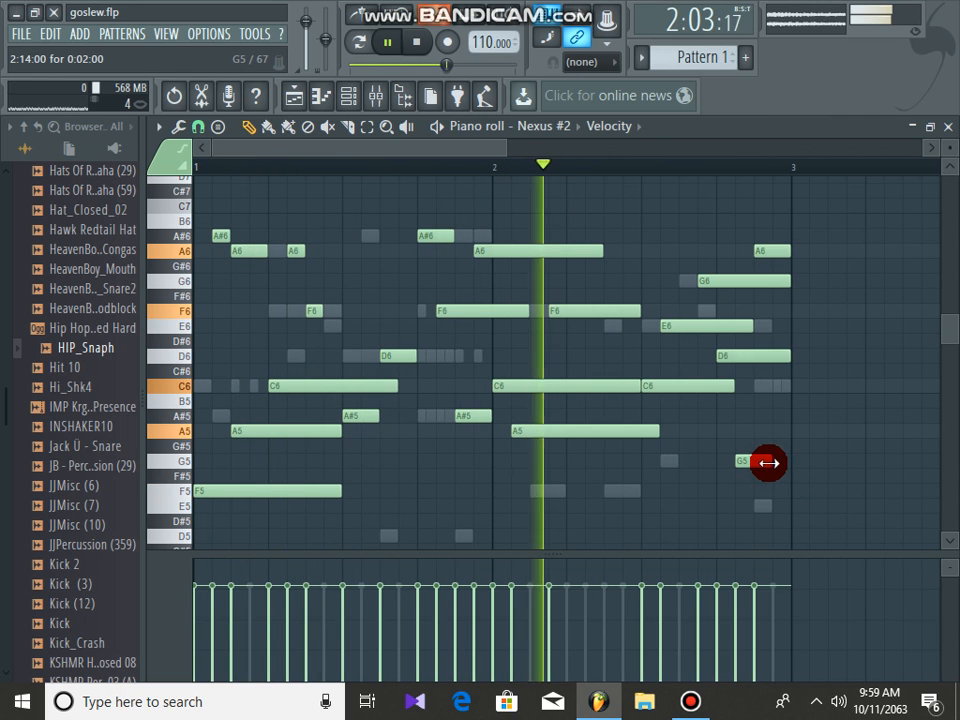
drag(768, 462, 780, 461)
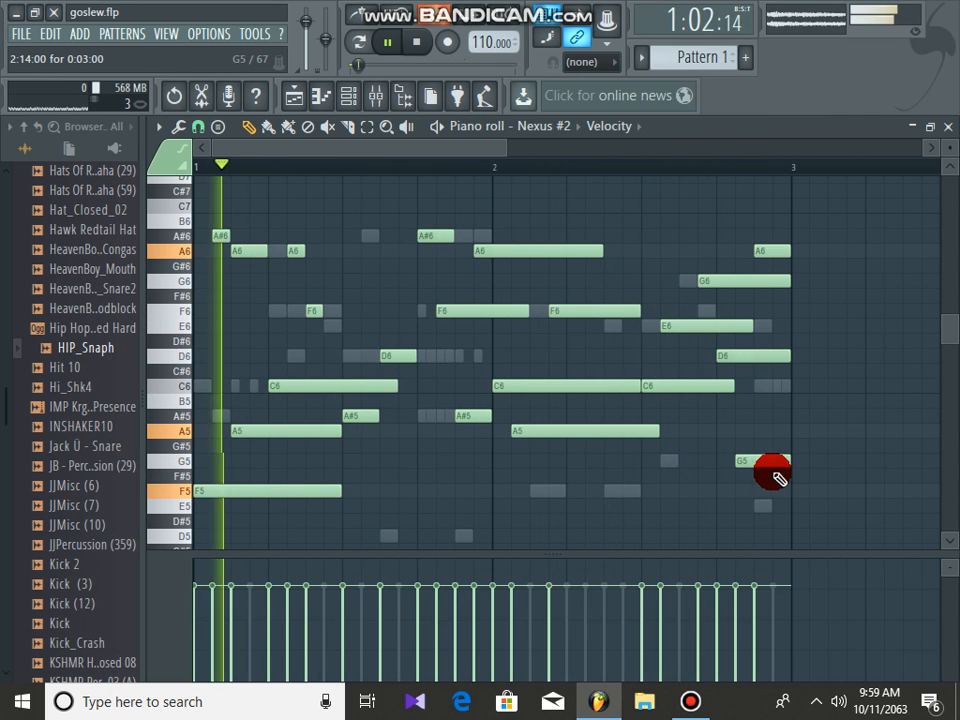
- Try the G5 note earlier in bar 2, remove it and place it back at step 14 with a three-step length
right_click(759, 461)
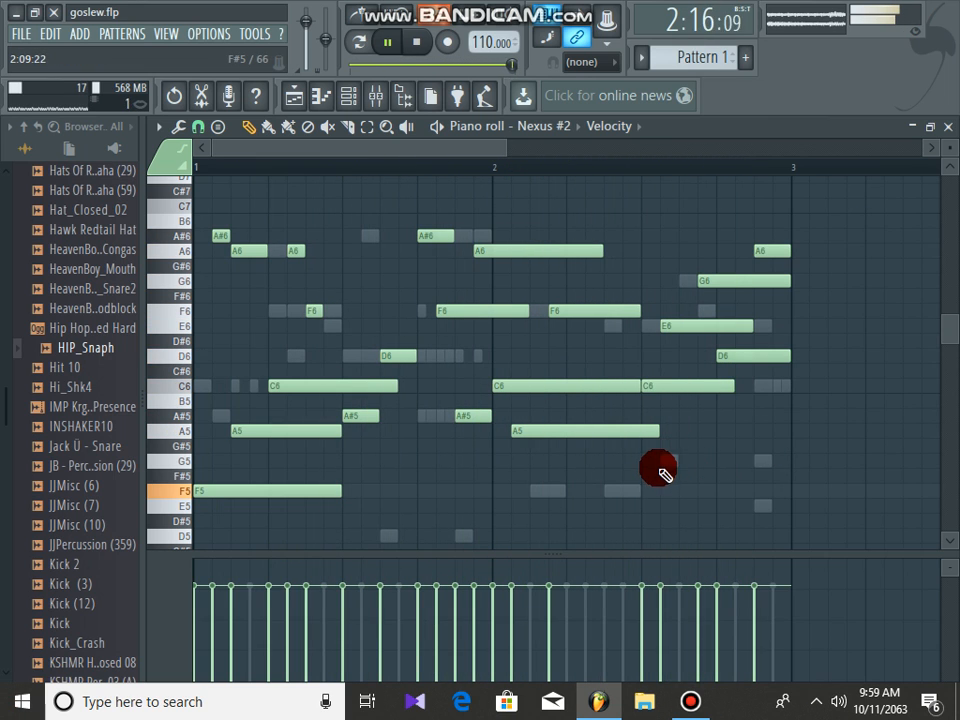
click(686, 461)
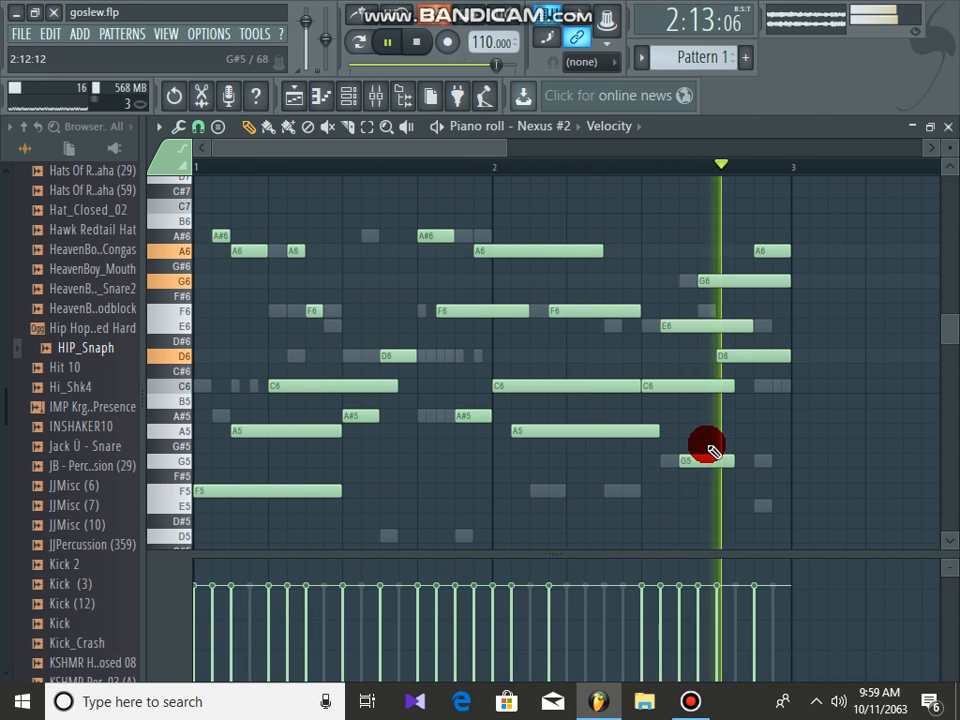
right_click(706, 455)
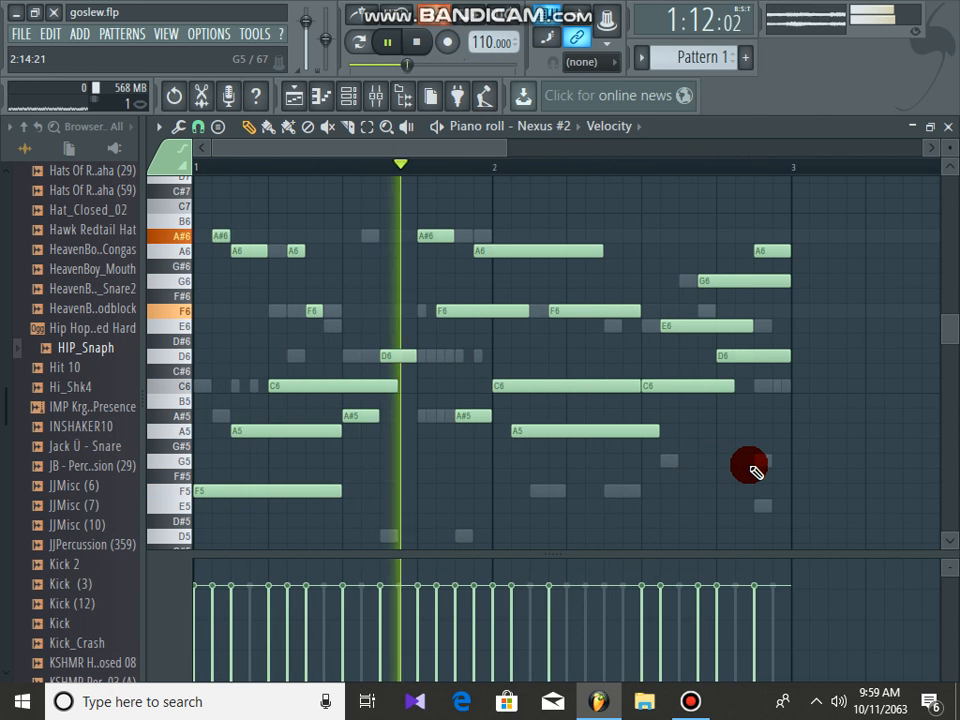
click(748, 463)
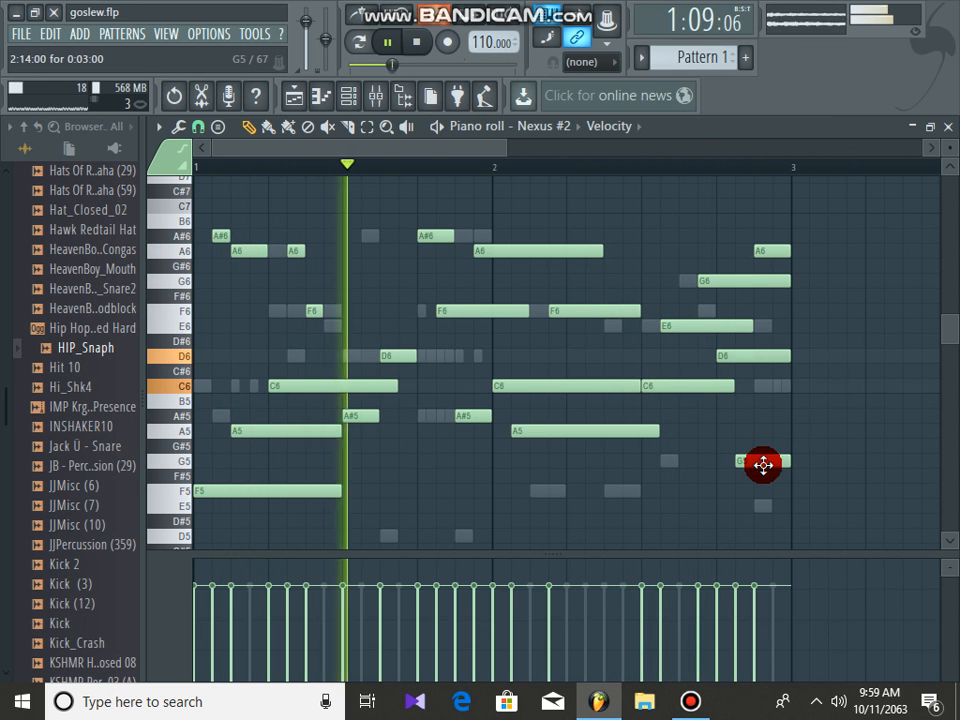
- Inspect the GT Dance Guitar preset in the Nexus #2 instrument, try its delay types and set the reverb mix to 15
click(947, 128)
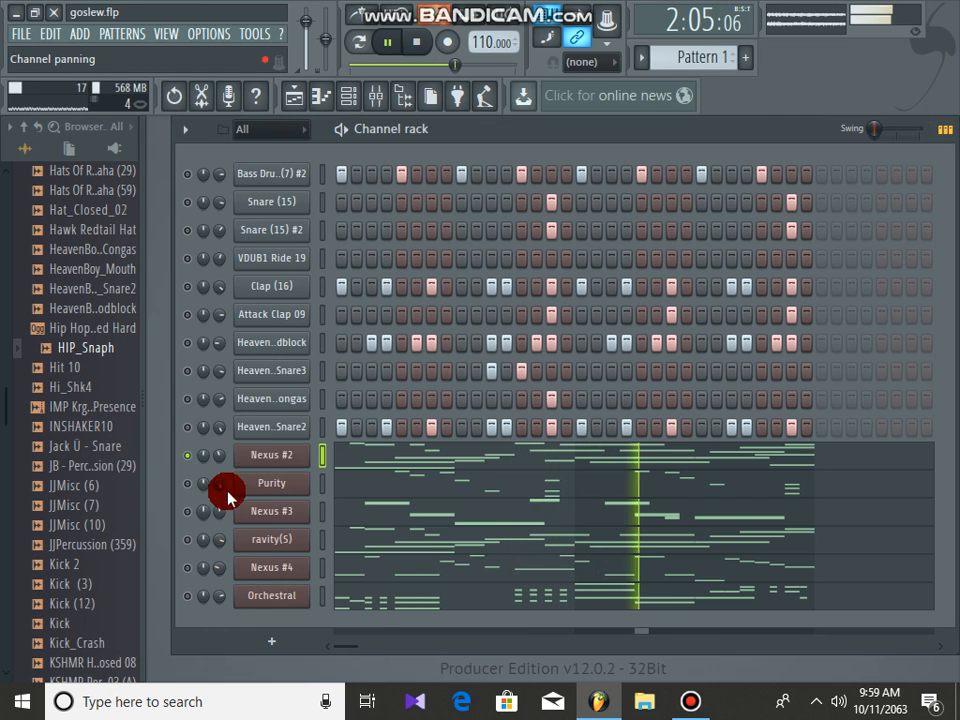
click(257, 453)
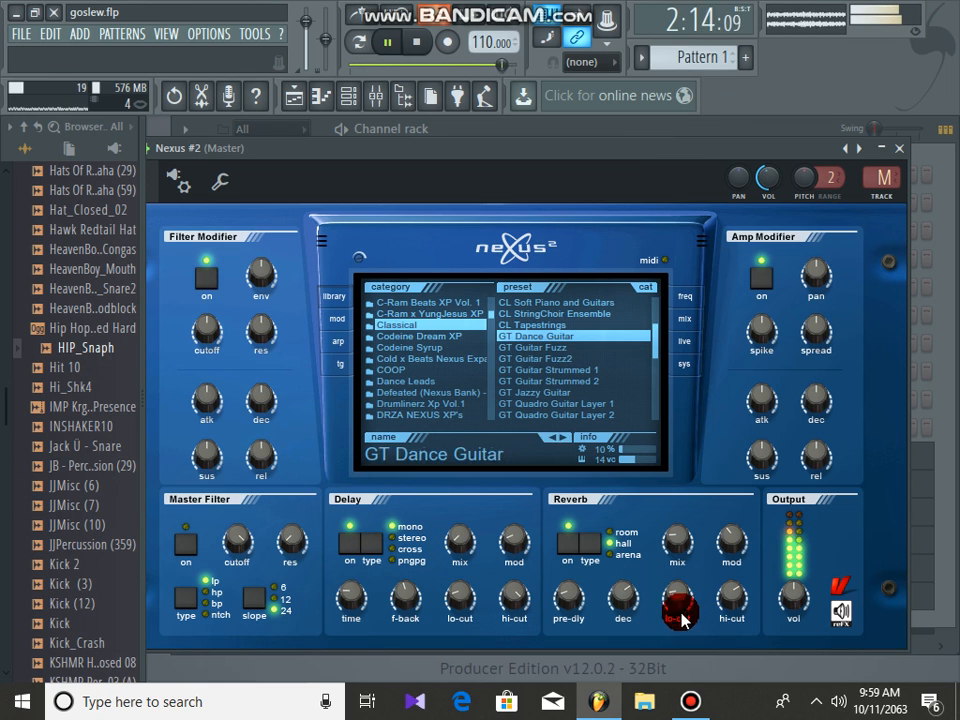
click(377, 563)
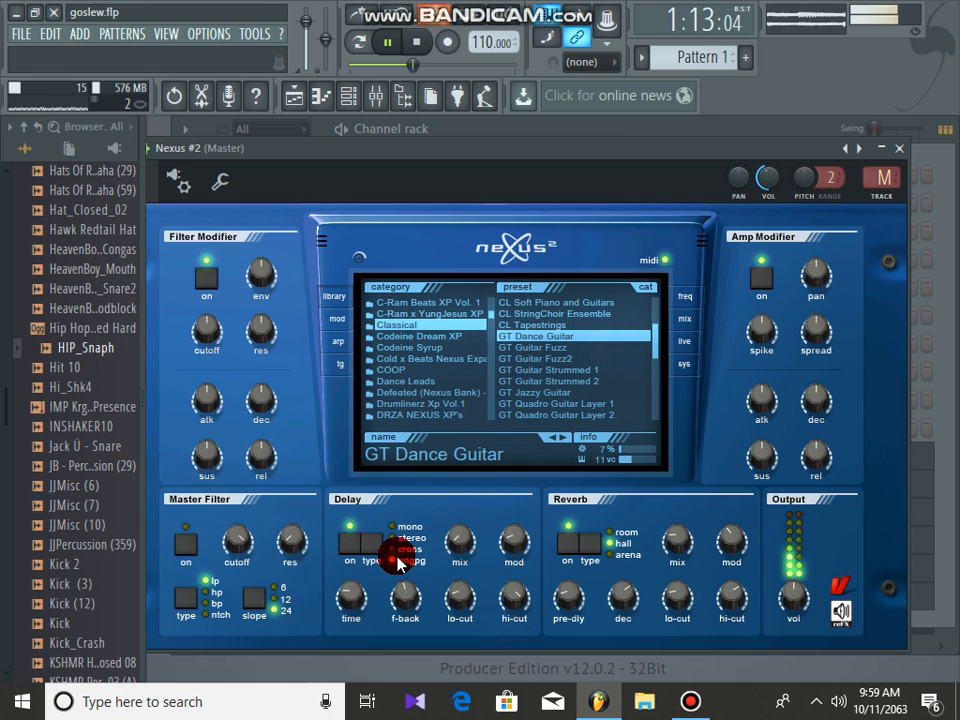
click(416, 555)
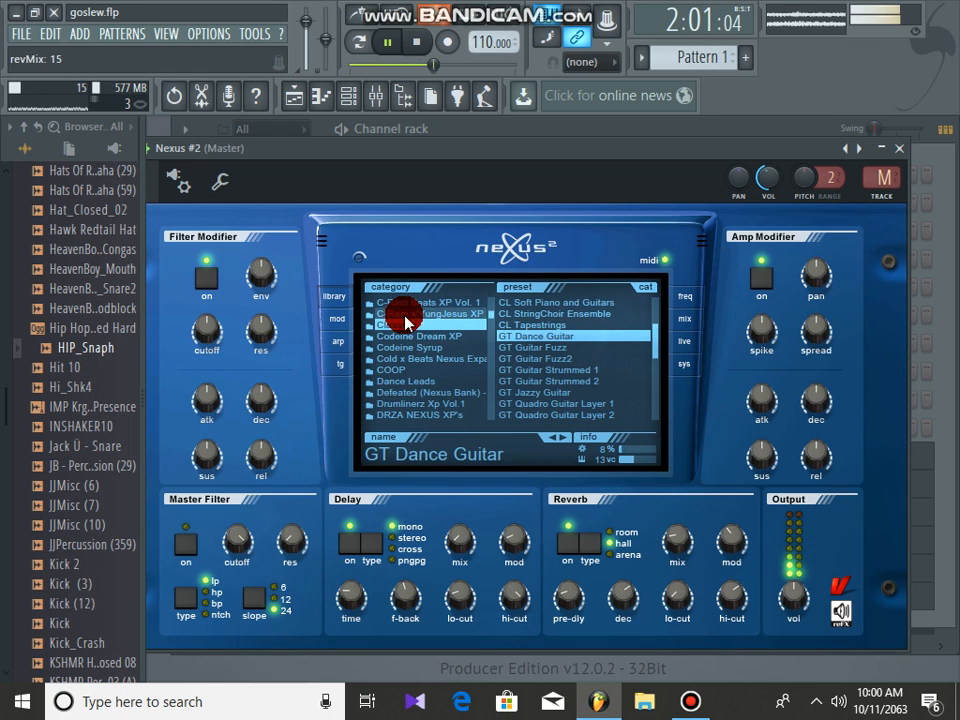
click(898, 150)
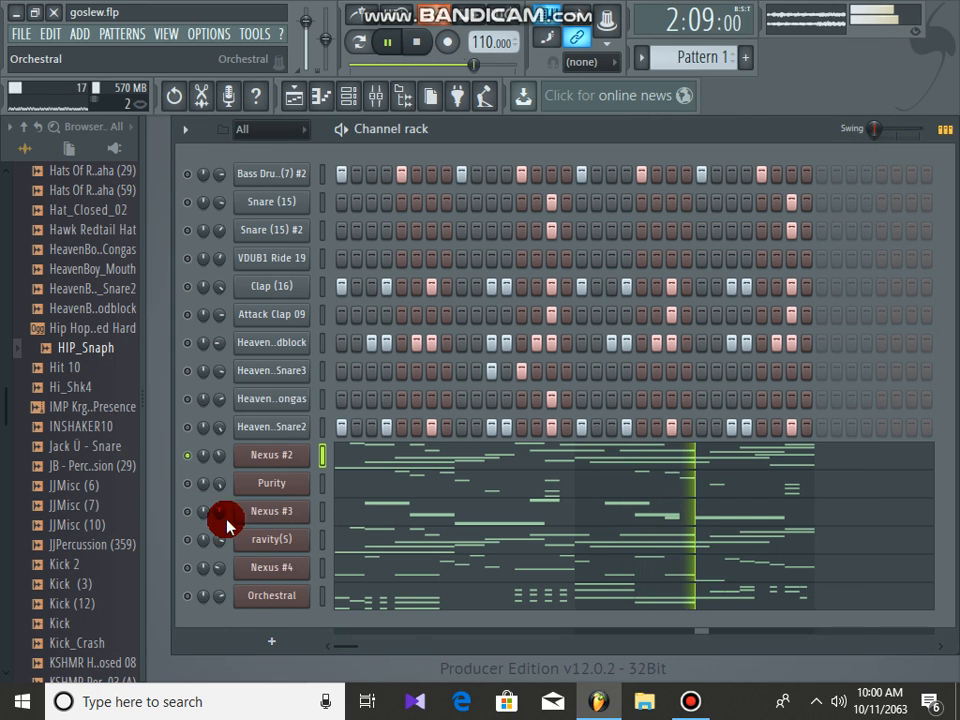
- Listen to the Purity channel on its own with Nexus #2 muted, and review its notes in the piano roll
click(187, 455)
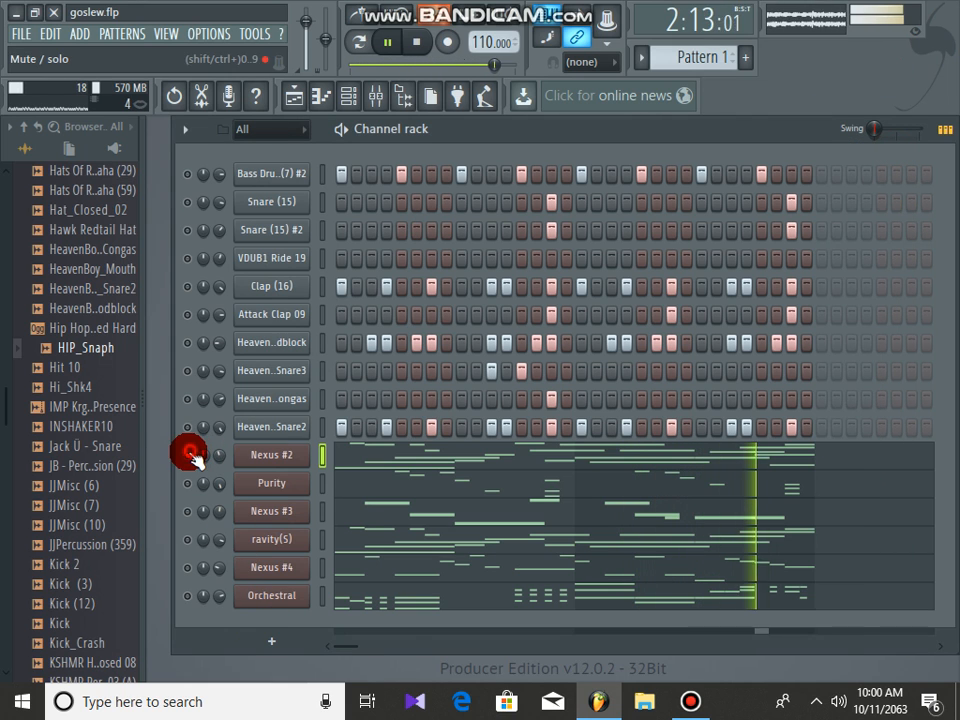
click(189, 510)
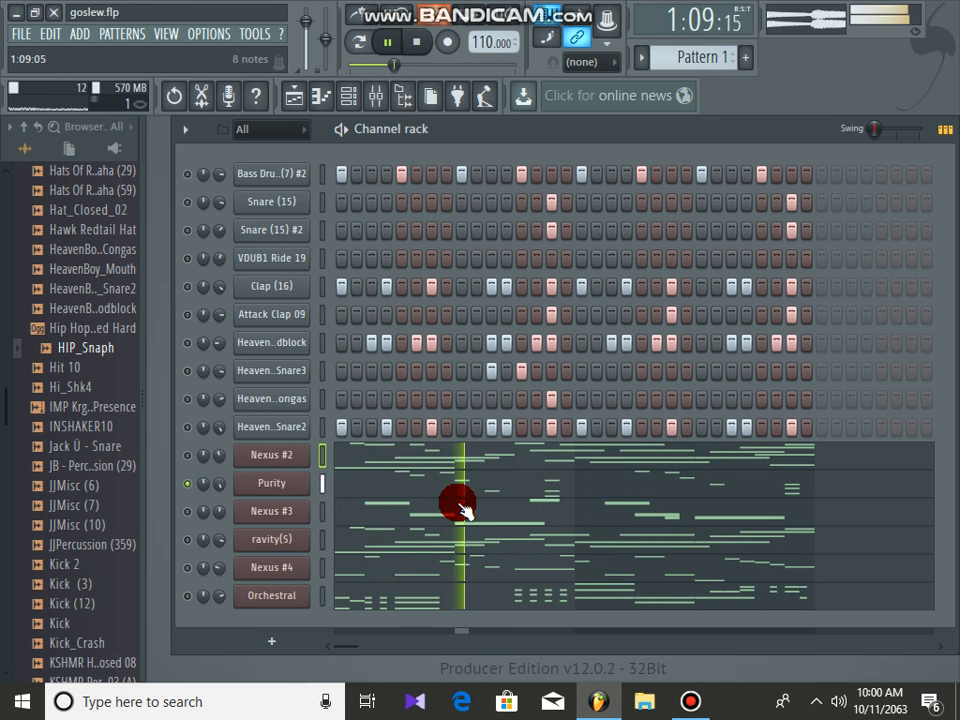
click(522, 500)
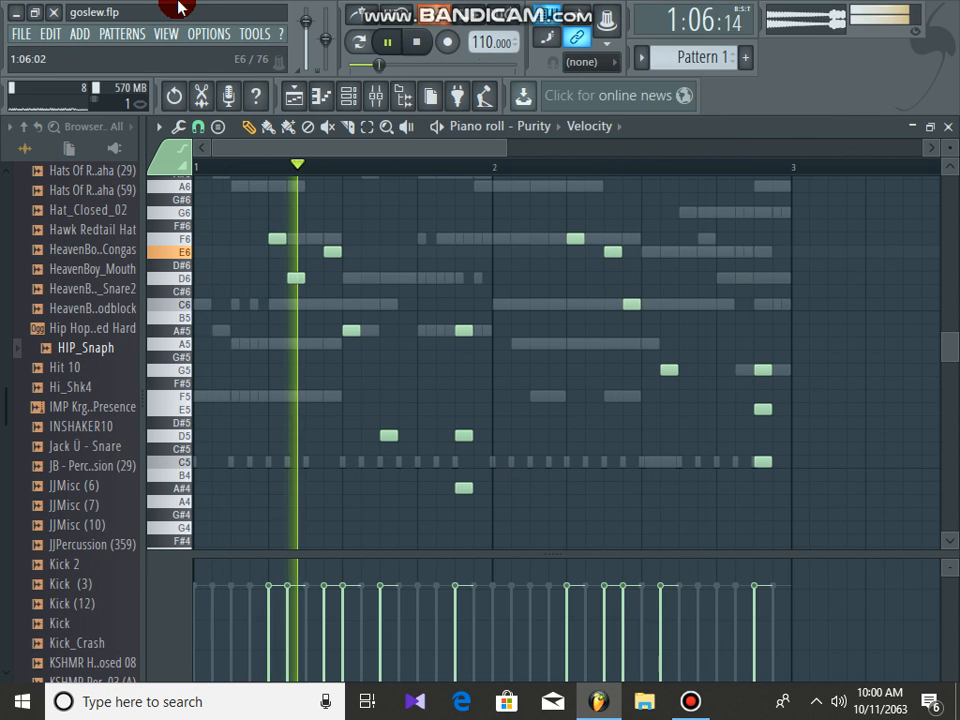
scroll(495, 490, up, 1)
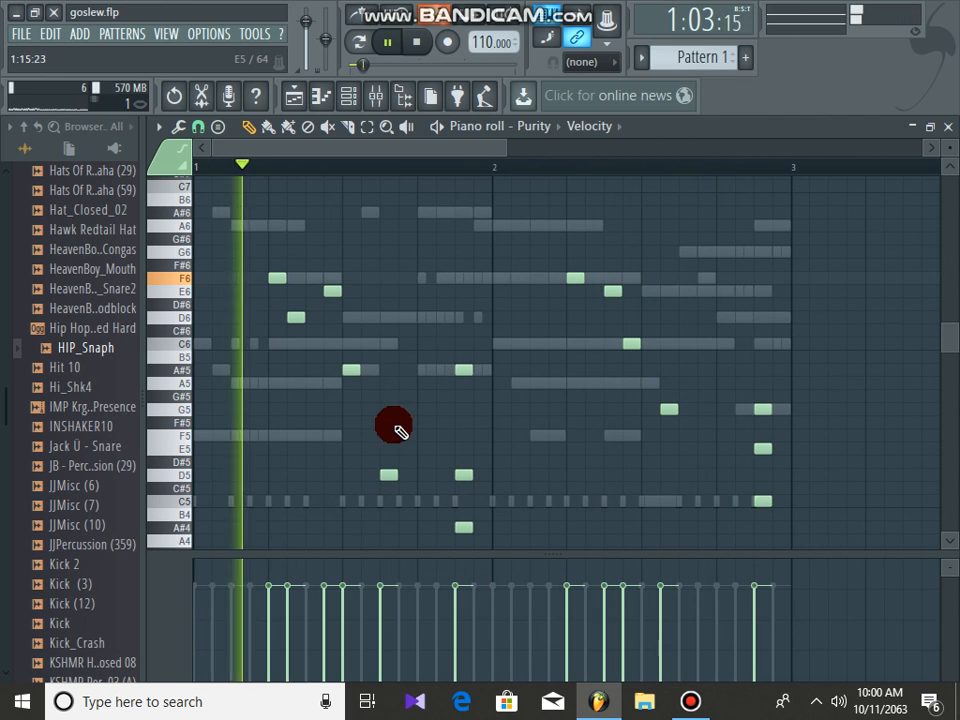
click(463, 527)
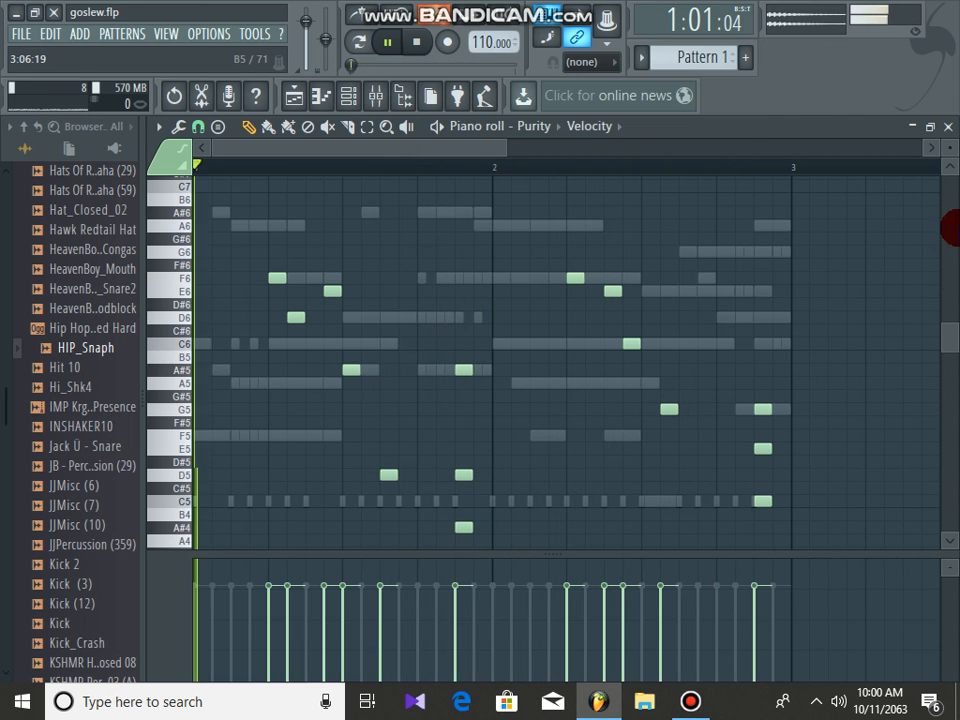
click(948, 127)
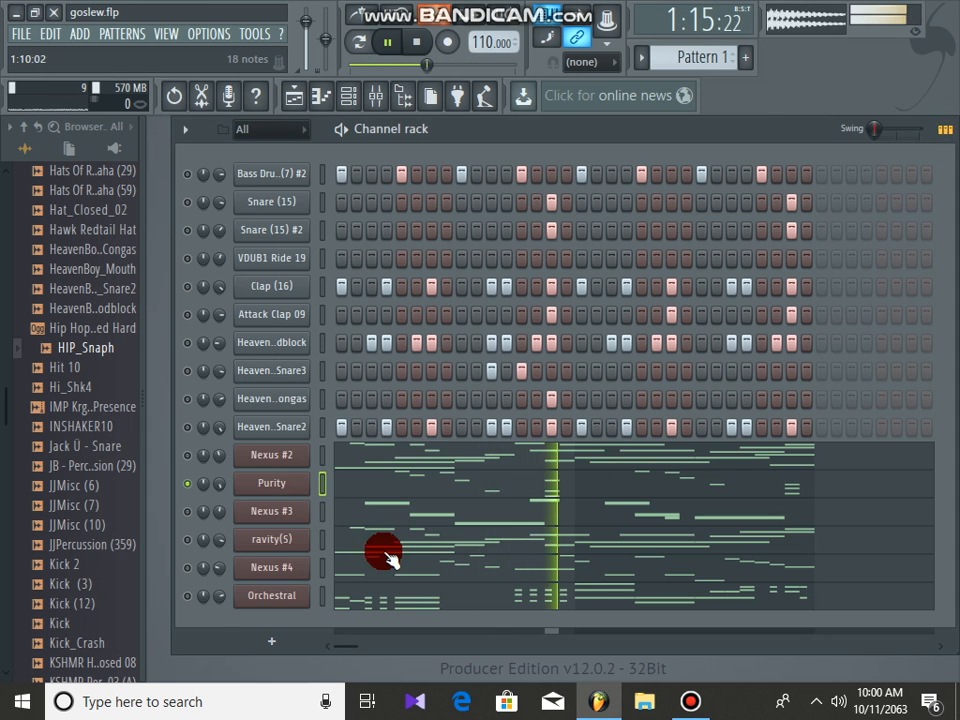
- Examine the Purity instrument's mixer and preset pages, including the Karimba preset in the Bell & Perc category
click(268, 485)
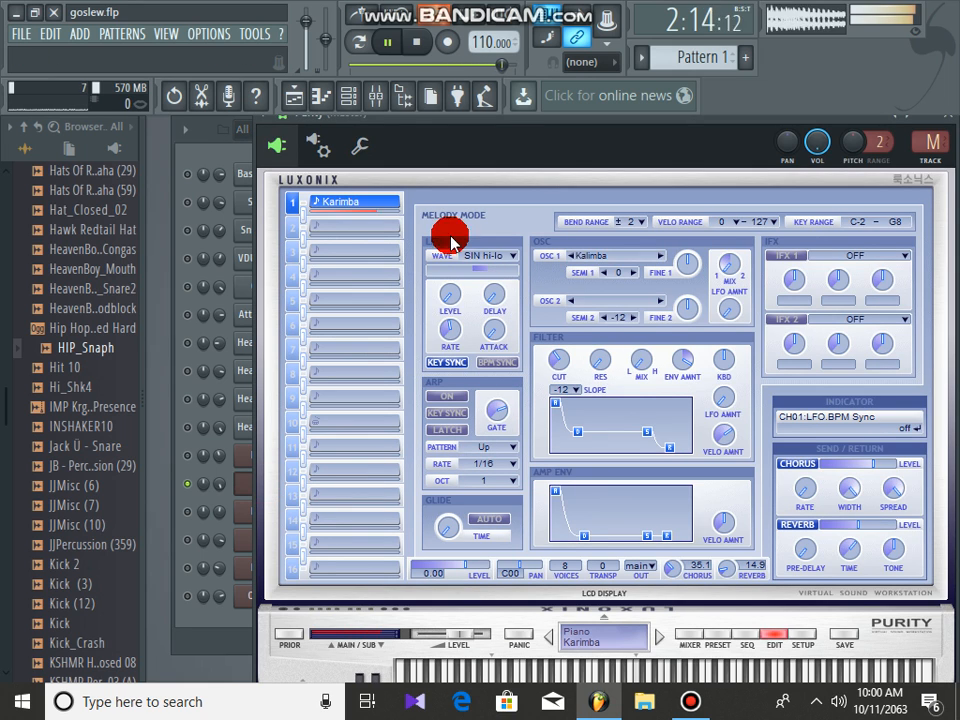
click(686, 638)
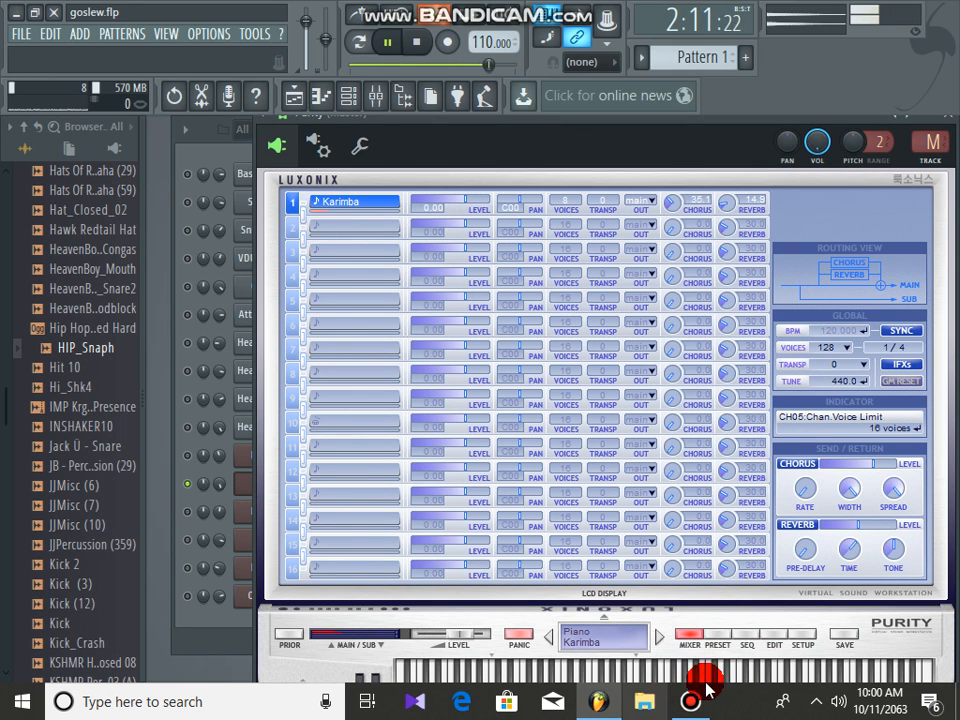
click(719, 636)
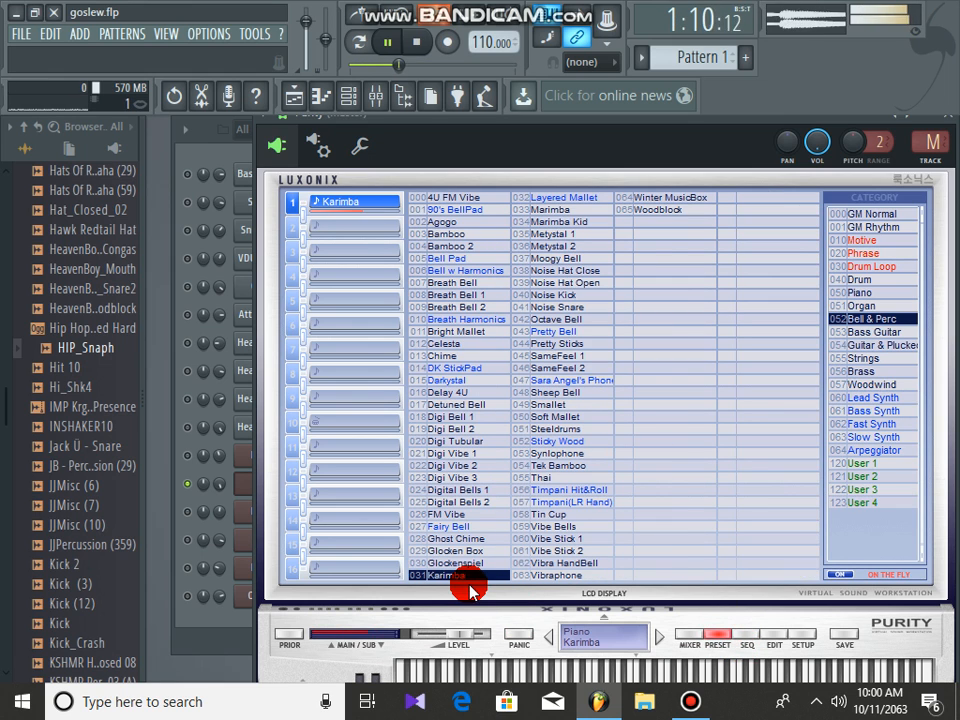
click(946, 118)
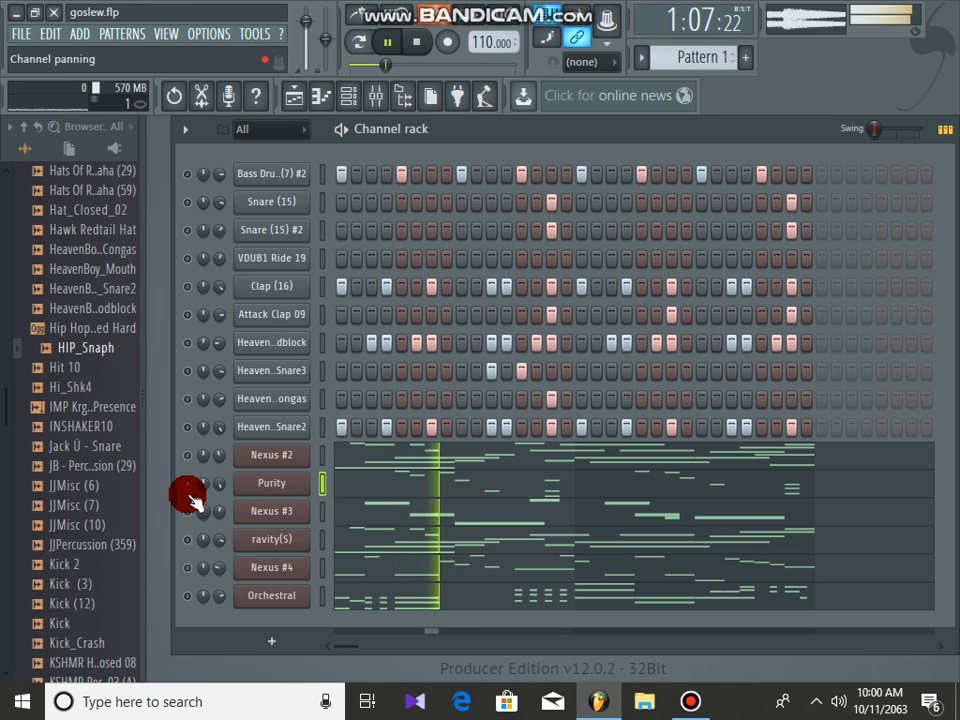
- Add a one-step F6 note at the start of bar 1 and a one-step A#6 note at step 2 in Nexus #3
click(372, 520)
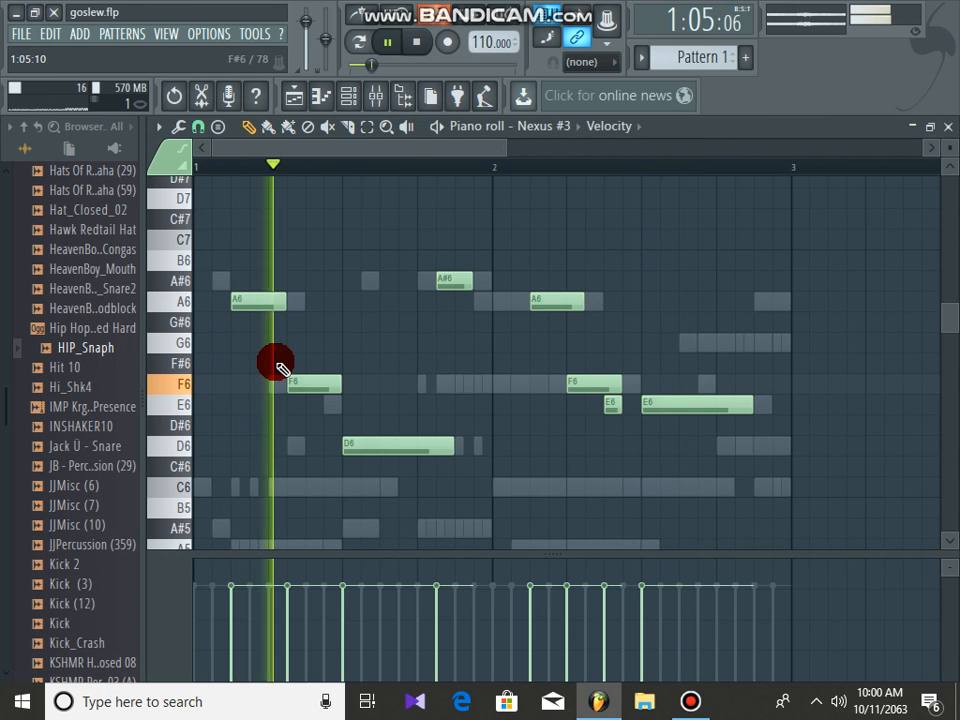
click(219, 279)
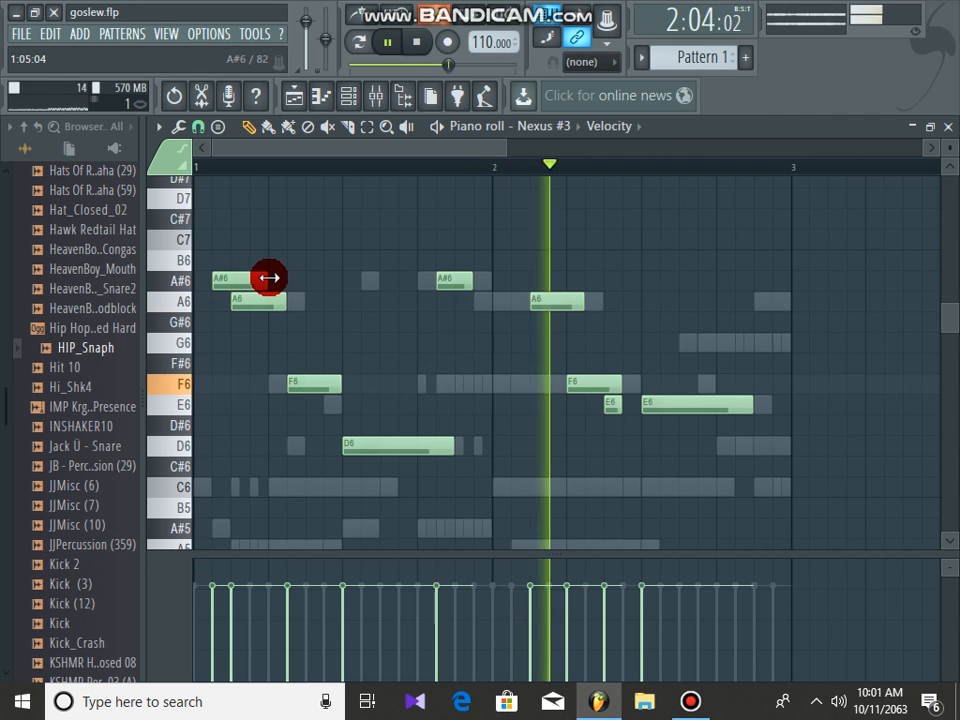
drag(268, 278, 200, 284)
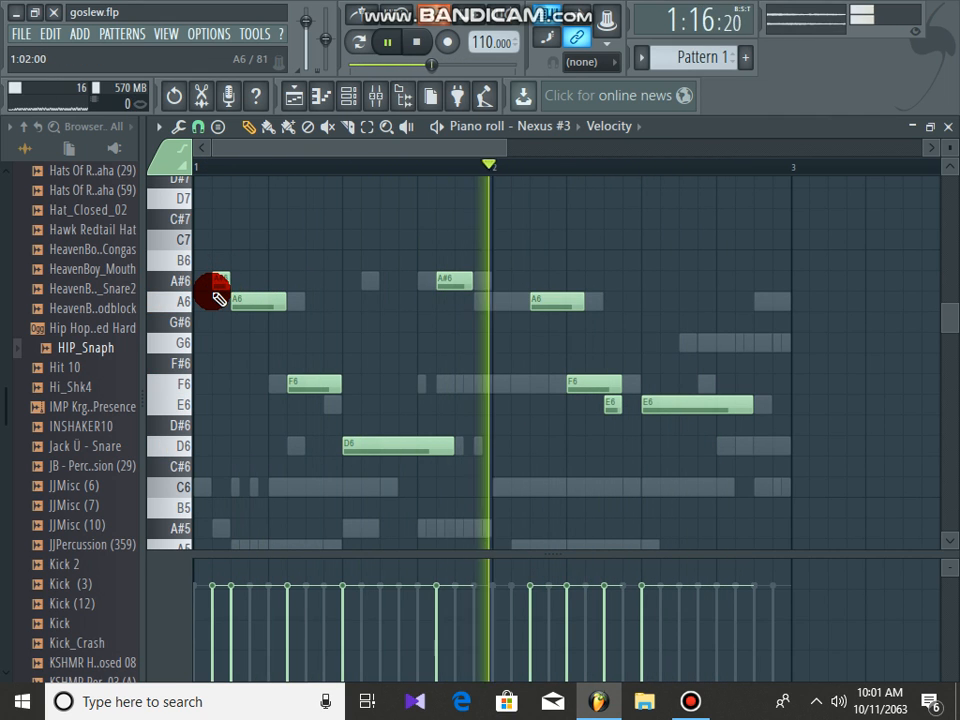
click(200, 384)
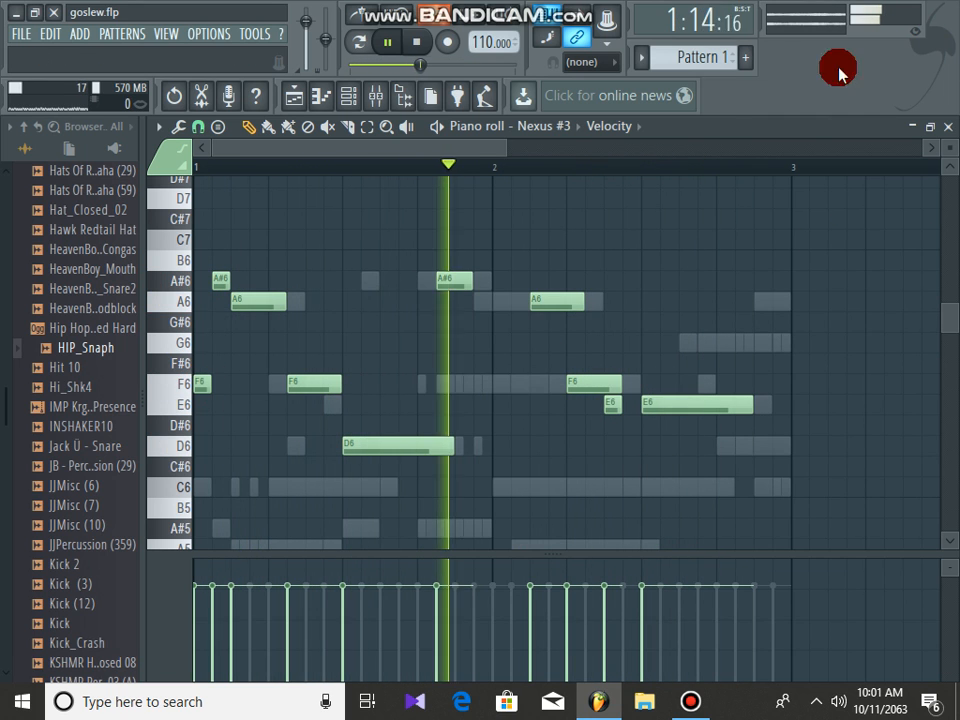
click(948, 127)
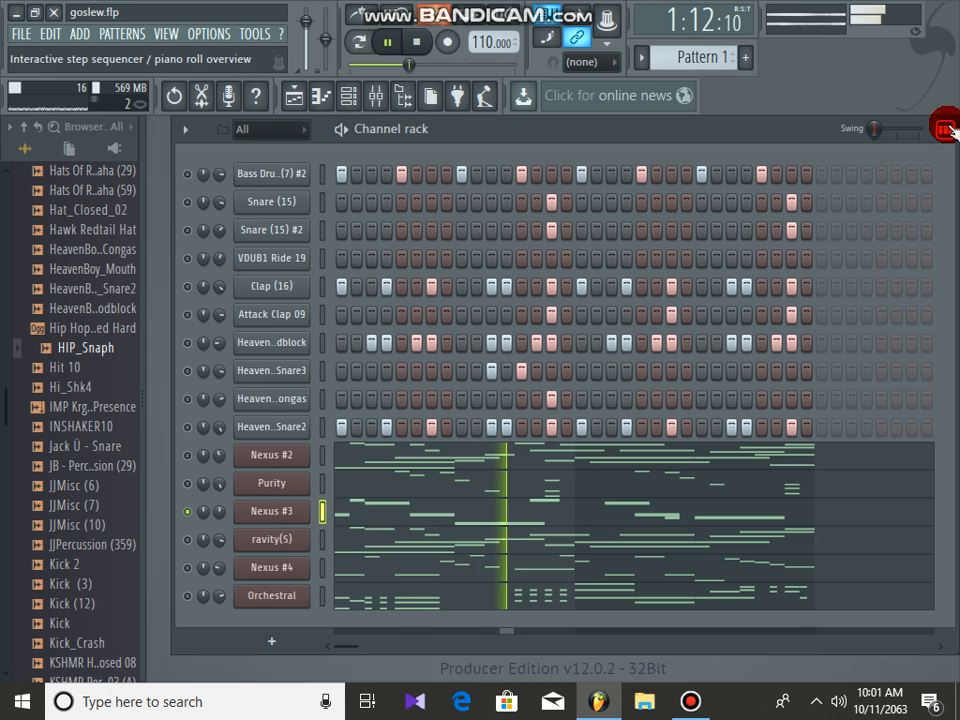
- Mute Nexus #3 and unmute the ravity(S) channel to hear it on its own
click(188, 512)
click(183, 543)
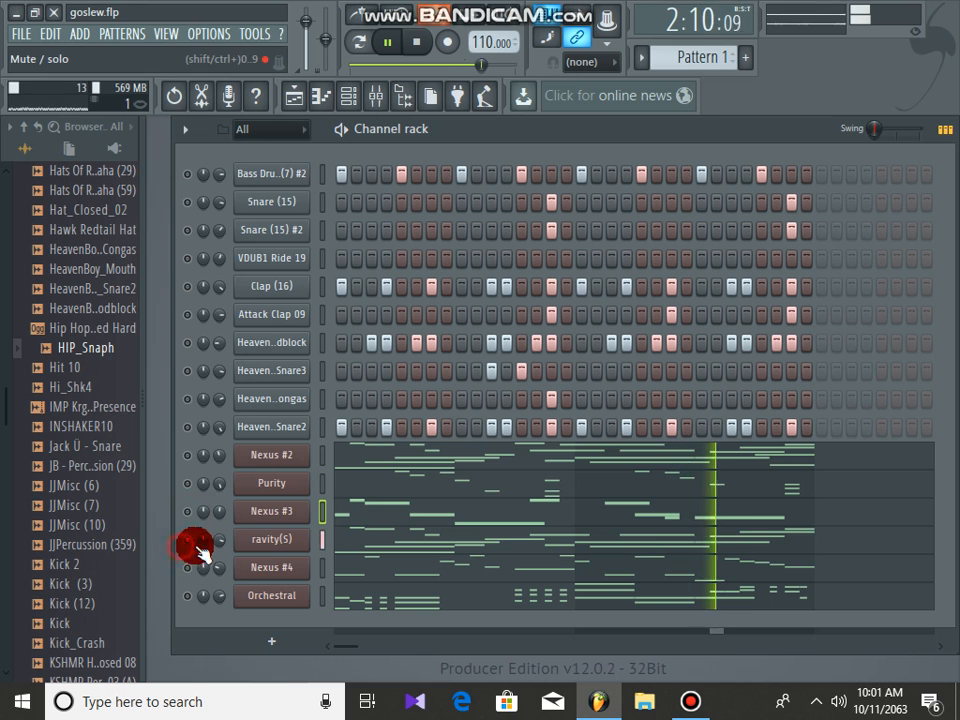
- Review the notes of the ravity(S) channel in the piano roll
click(349, 546)
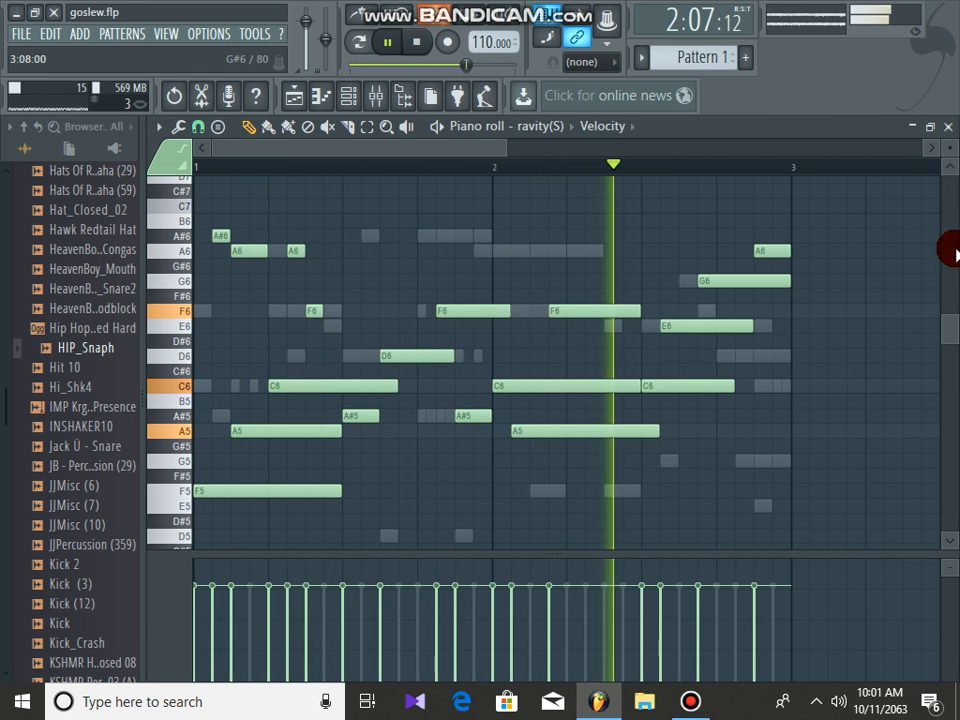
click(948, 127)
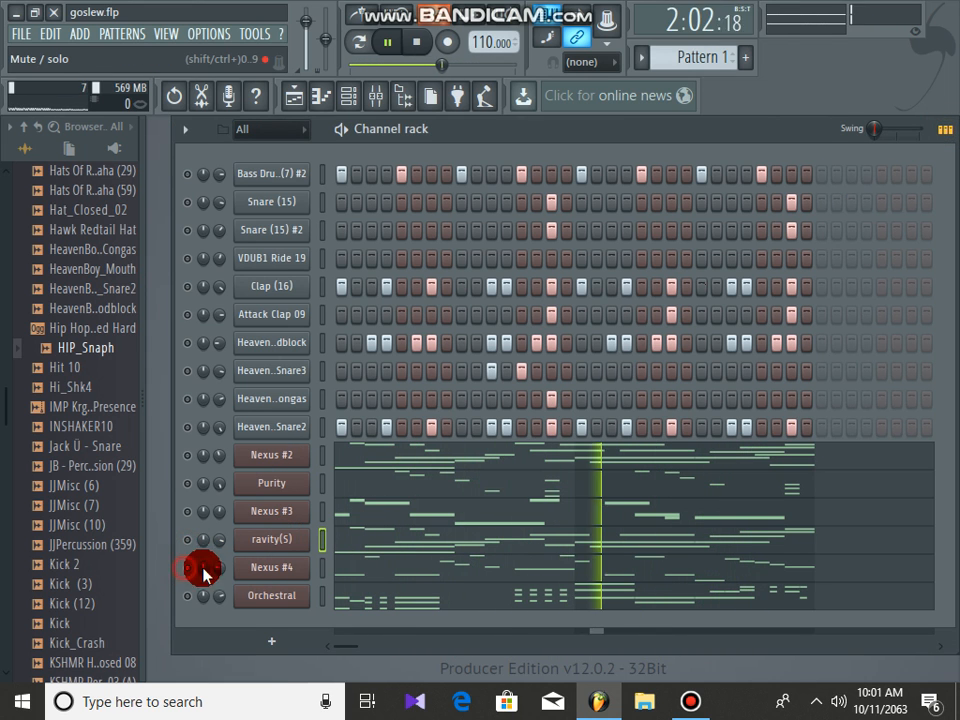
- Listen to the Nexus #4 channel on its own and review its notes across both bars in the piano roll
click(287, 569)
click(354, 573)
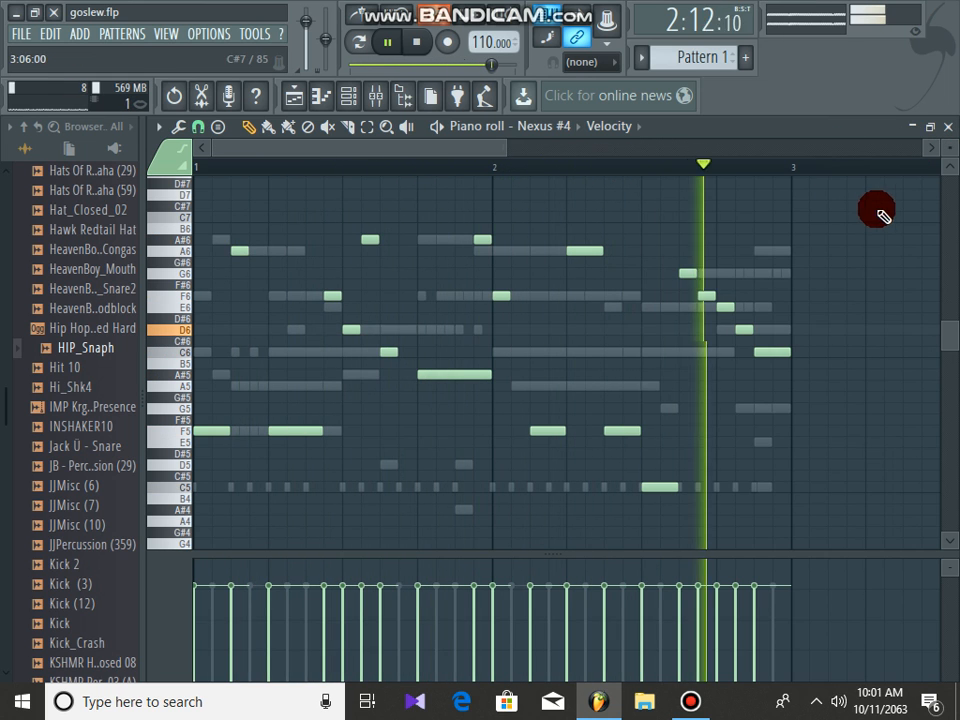
drag(951, 151, 950, 155)
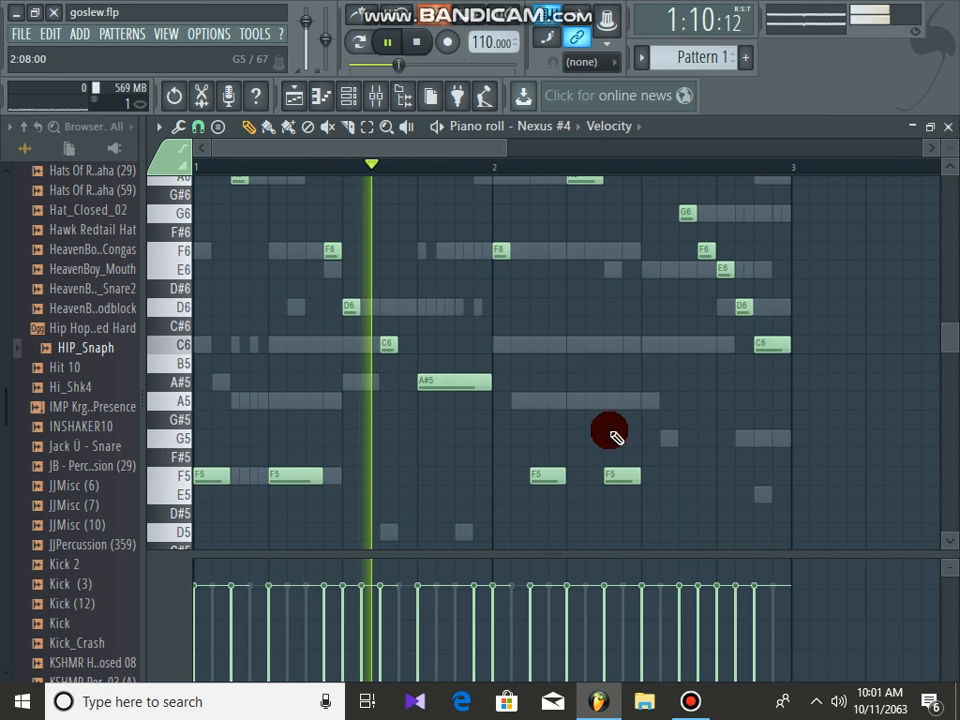
scroll(611, 430, up, 3)
scroll(611, 430, down, 2)
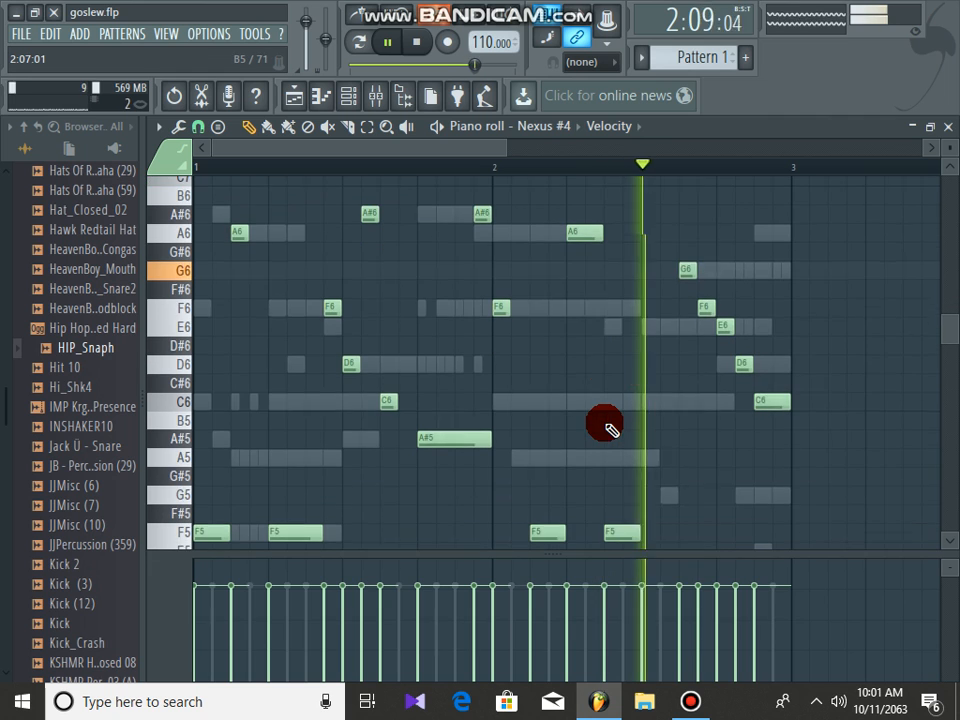
scroll(611, 430, down, 1)
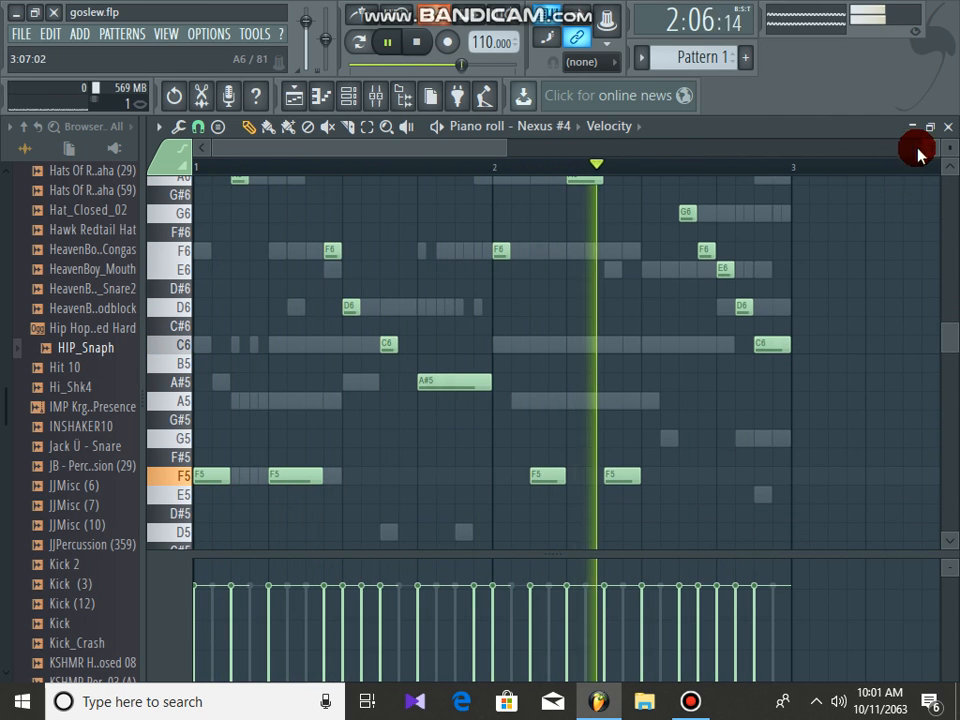
click(949, 127)
click(789, 233)
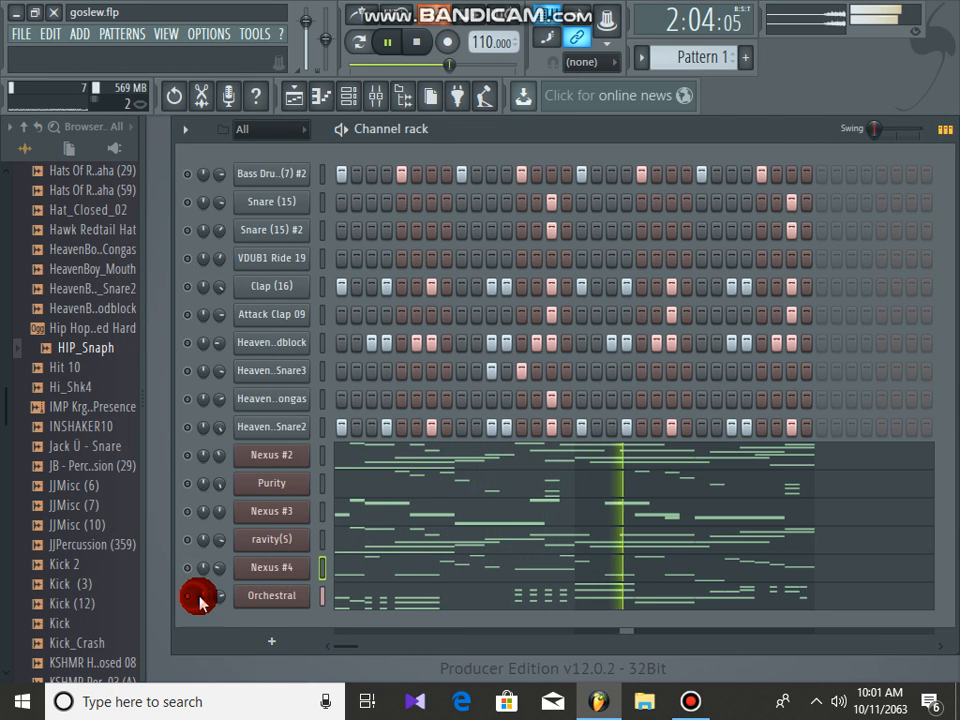
- In the Orchestral channel, add a three-step G5 note at step 10 of bar 2 and make the C6 note at step 9 four steps long
click(358, 603)
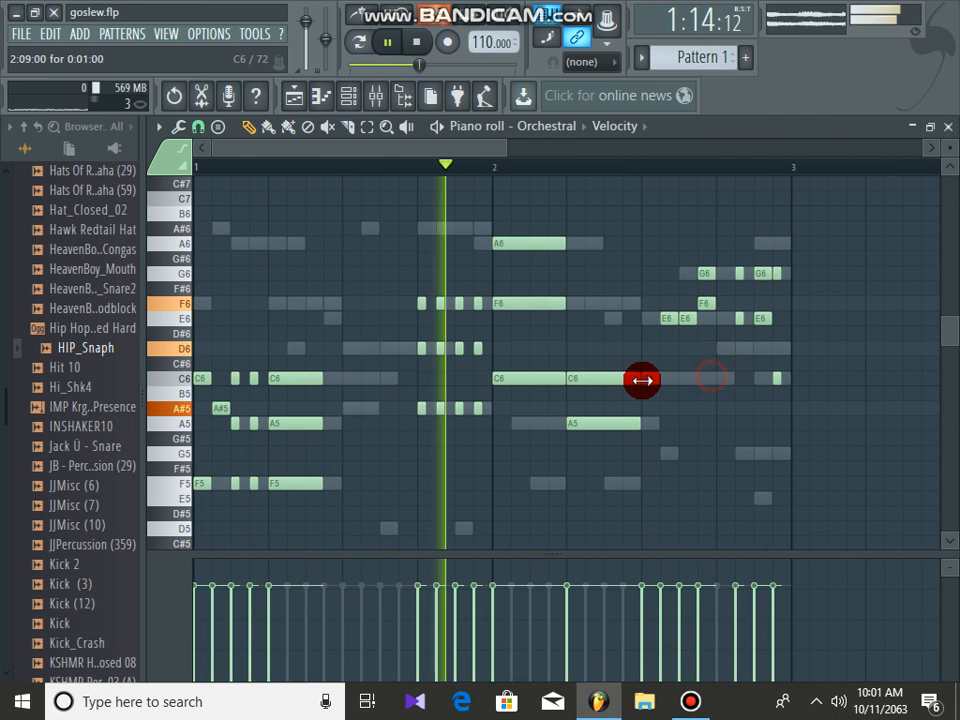
click(669, 453)
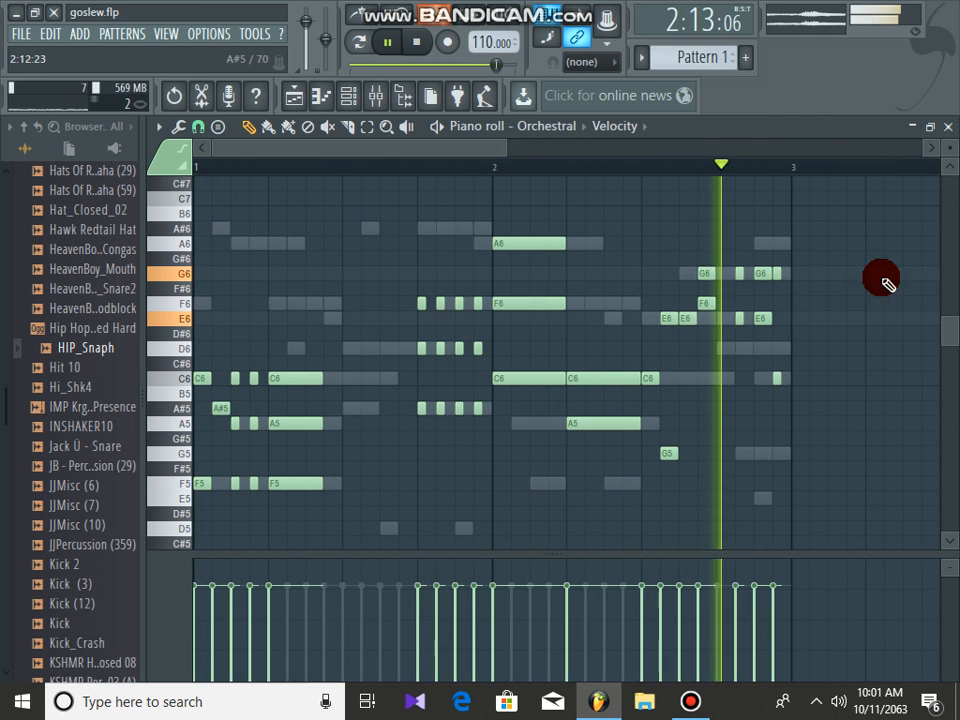
drag(674, 457, 702, 453)
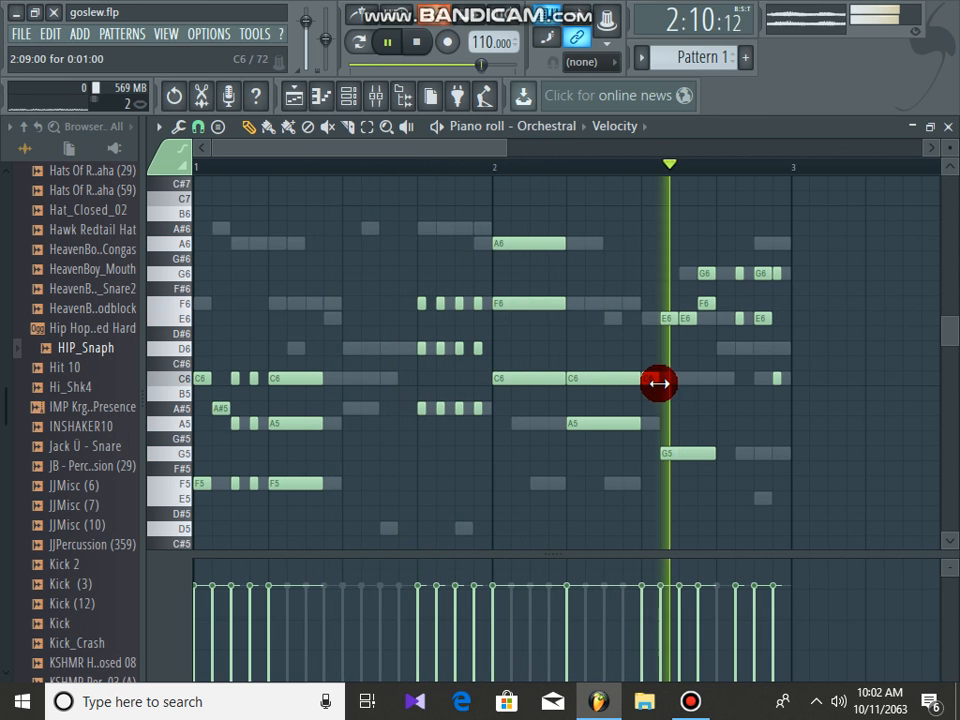
drag(660, 386, 705, 383)
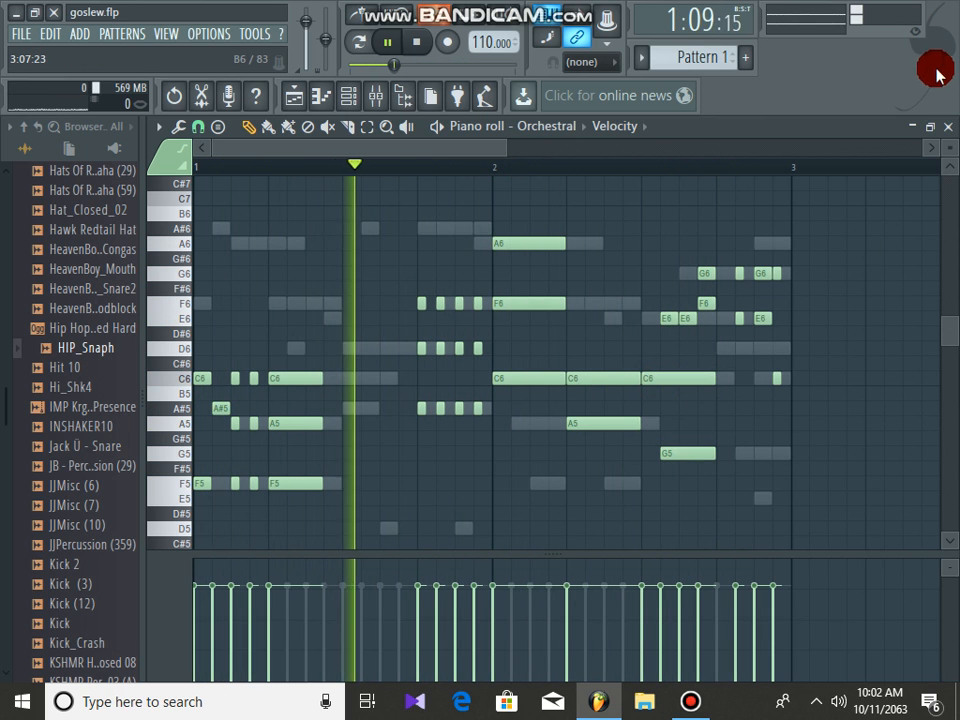
click(945, 128)
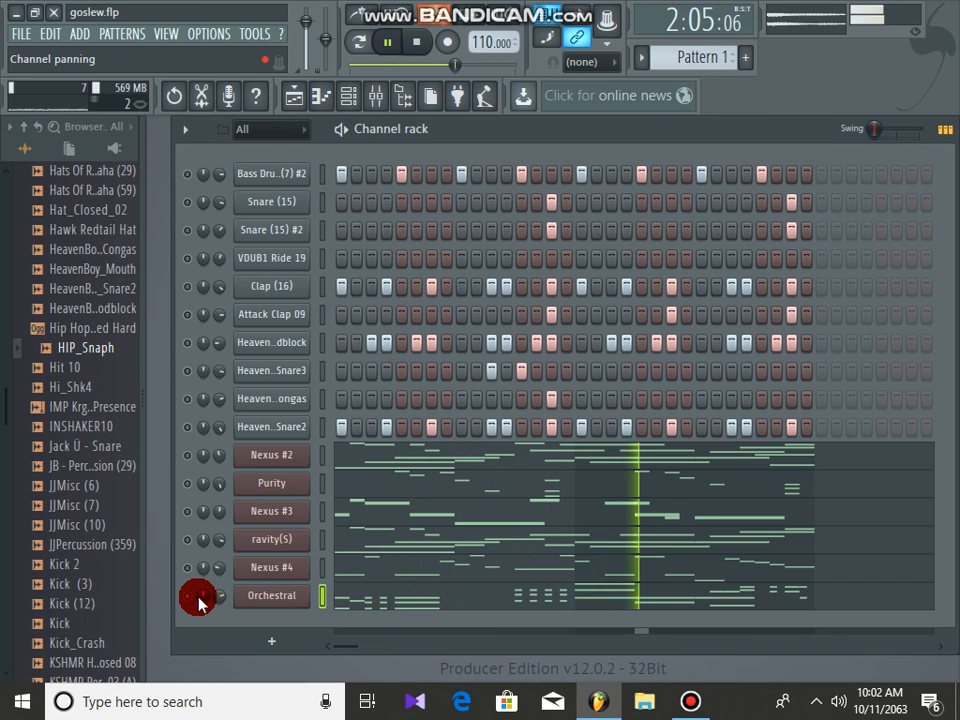
- Examine the EDIROL Orchestral instrument's part list and its effect settings
click(271, 595)
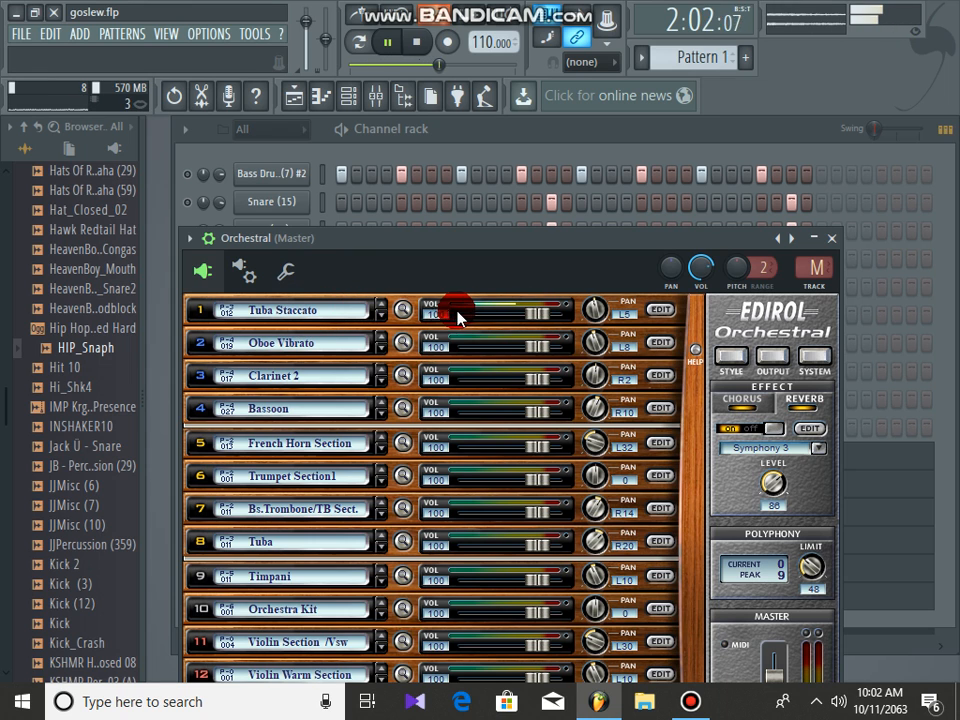
click(834, 240)
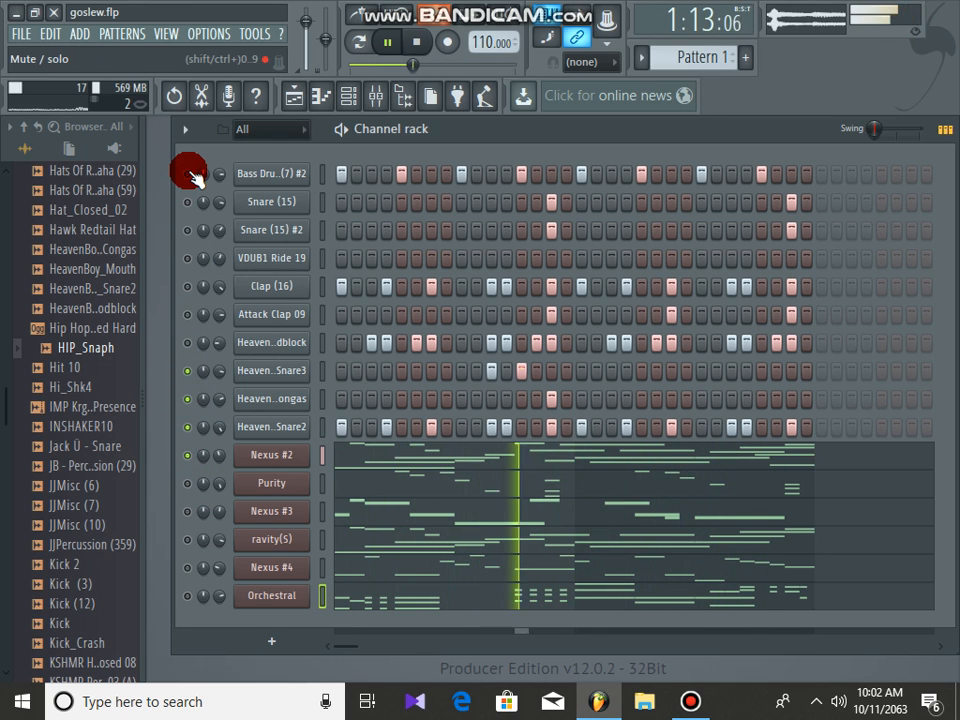
- Unmute all the drum channels plus Nexus #2, Nexus #4 and Orchestral to hear them play together
click(187, 314)
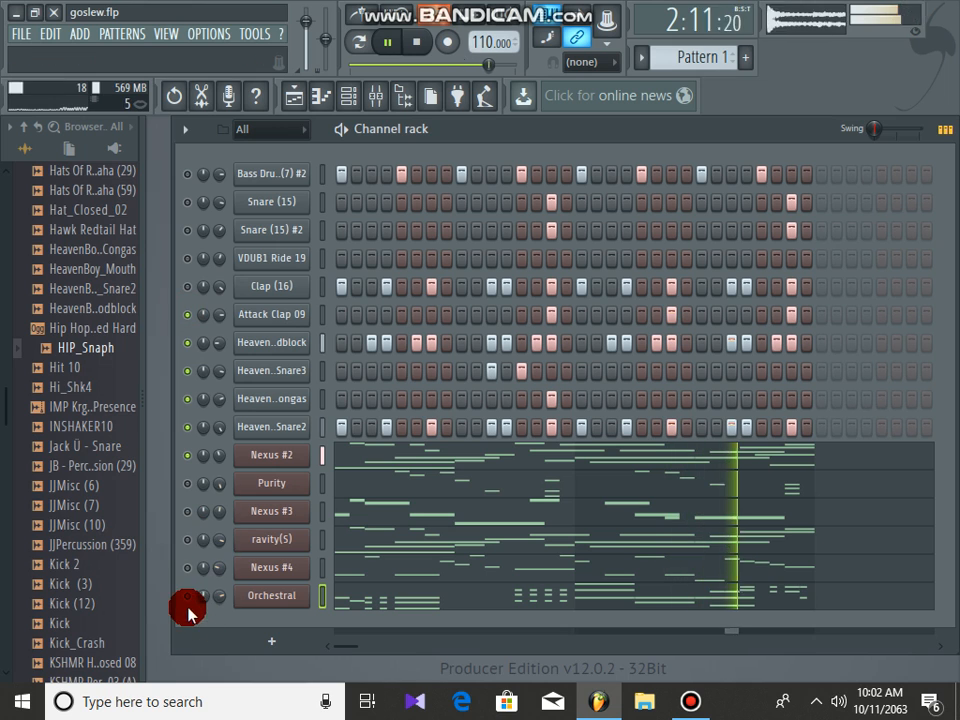
click(187, 573)
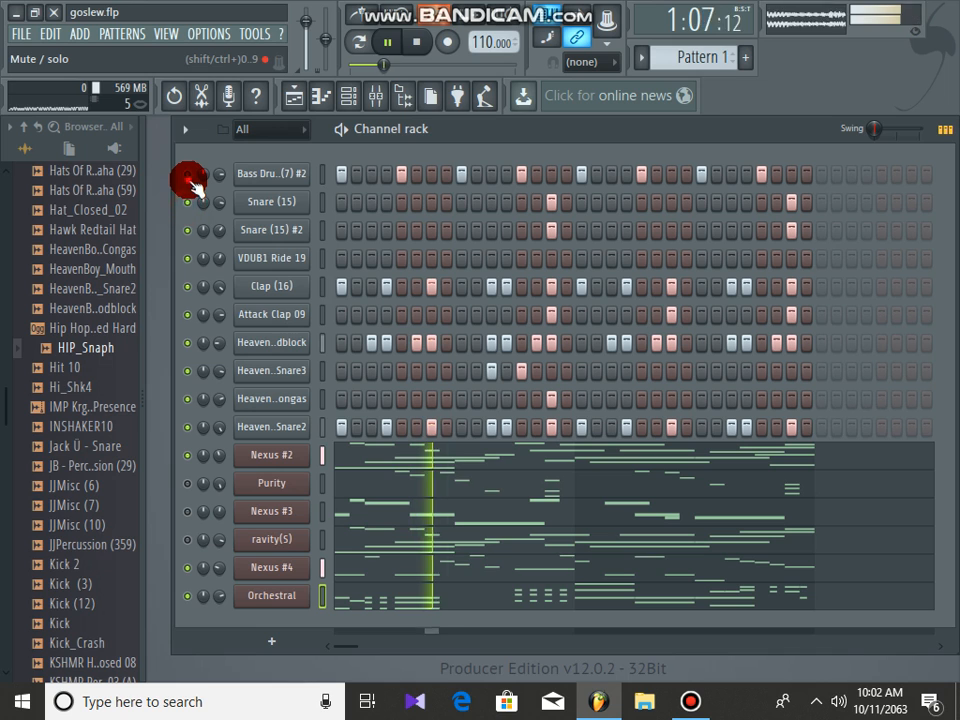
click(291, 609)
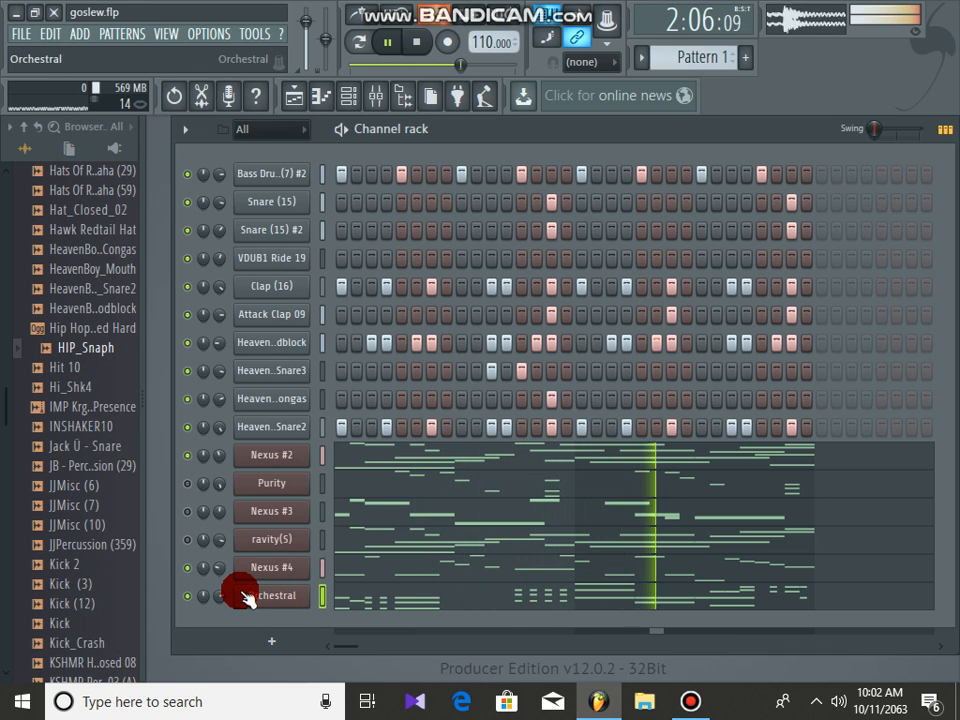
- Balance the melodic channels by setting the Nexus #2 volume to 32% and adjusting the Orchestral volume
drag(224, 597, 223, 594)
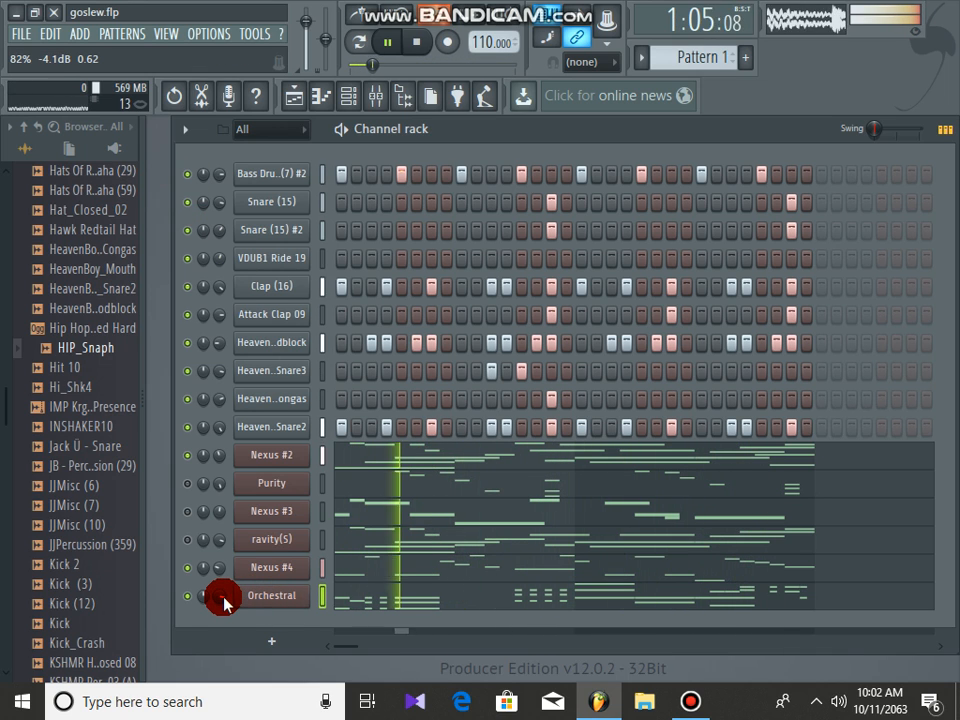
drag(220, 452, 220, 457)
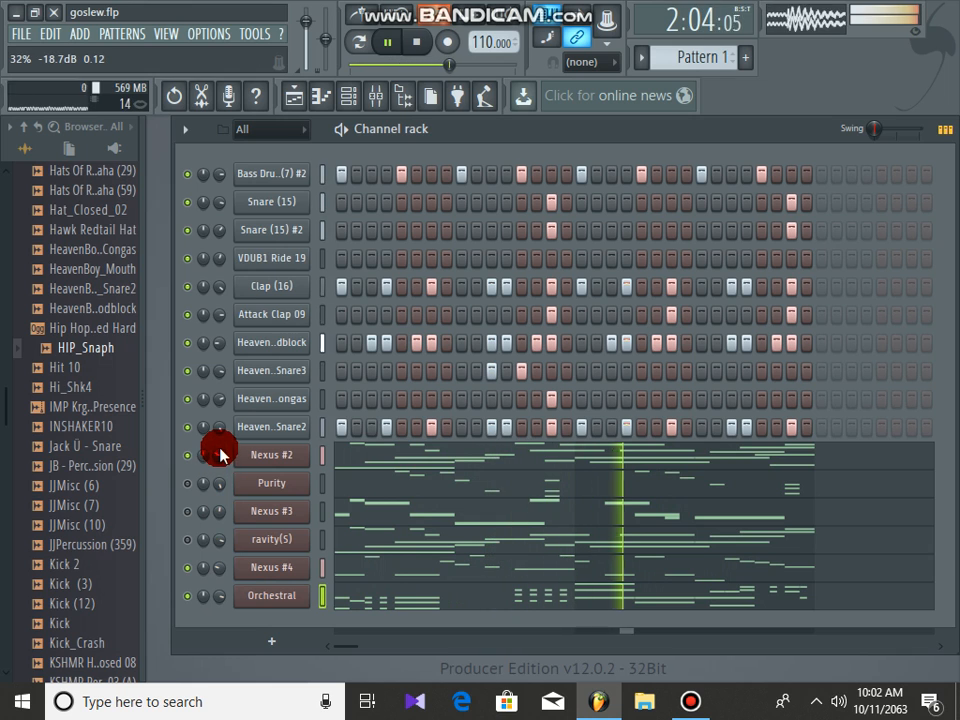
drag(222, 600, 222, 598)
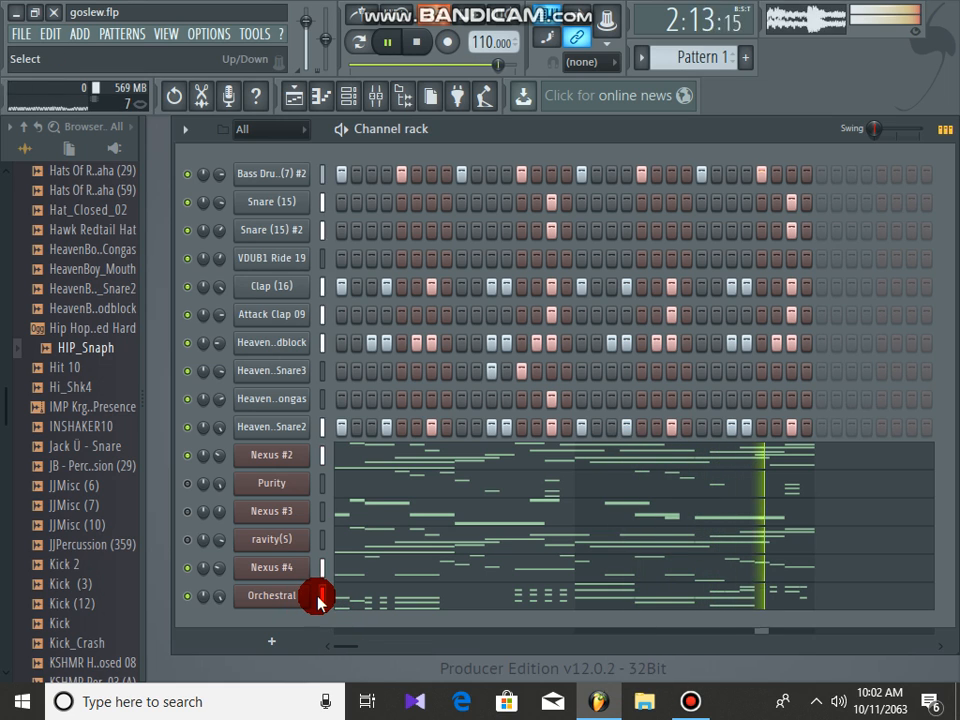
click(691, 704)
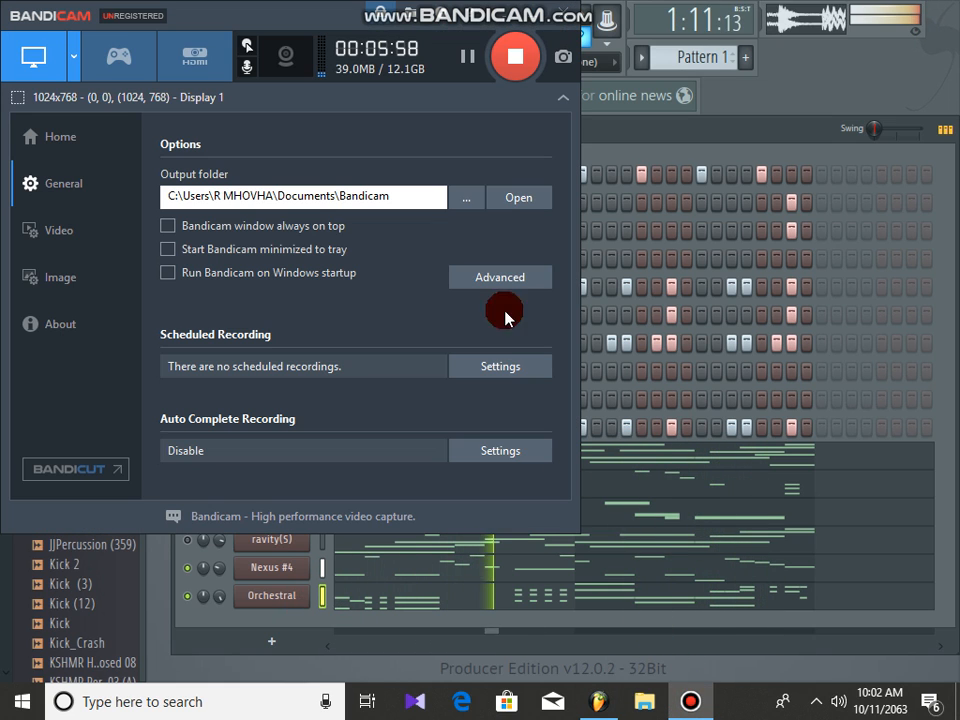